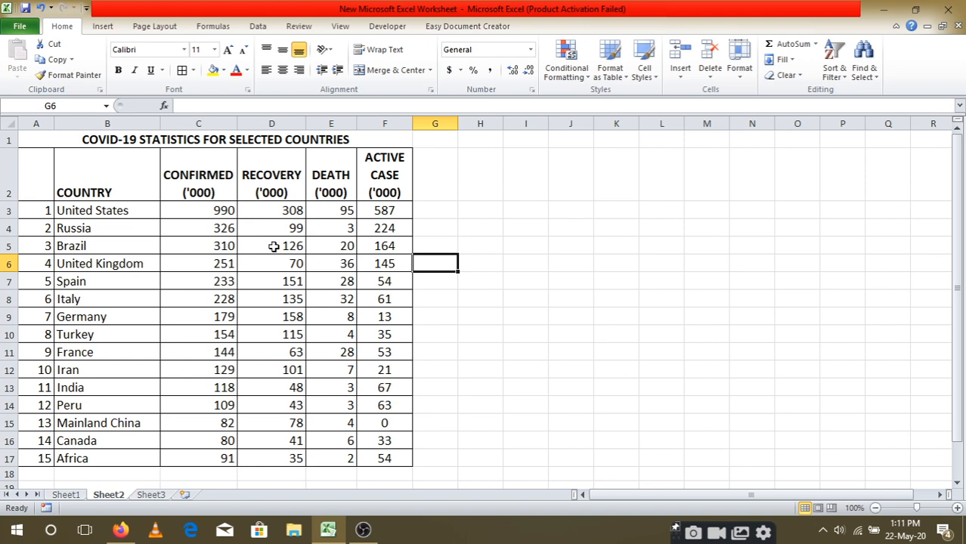
Select cells in the COVID-19 table and show the Insert ribbon's chart options
click(128, 322)
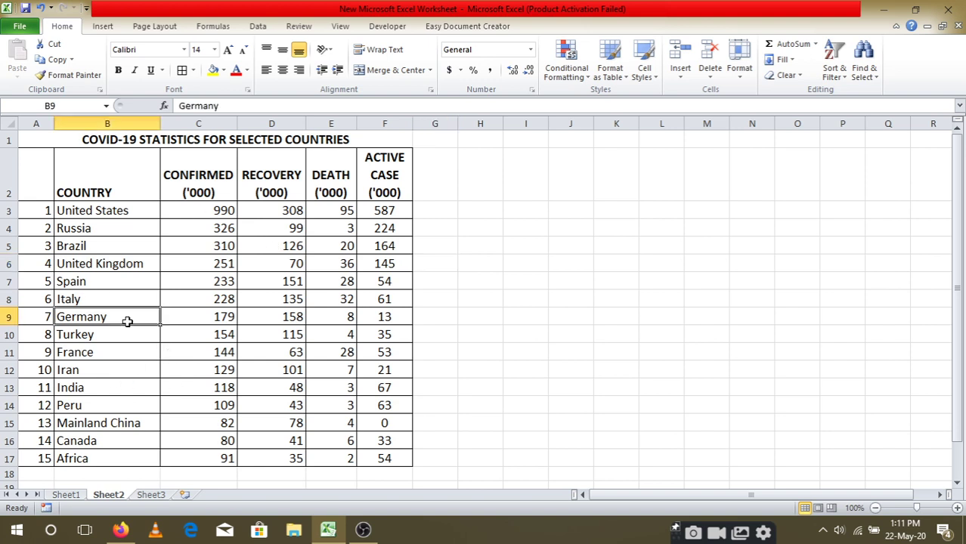
click(111, 389)
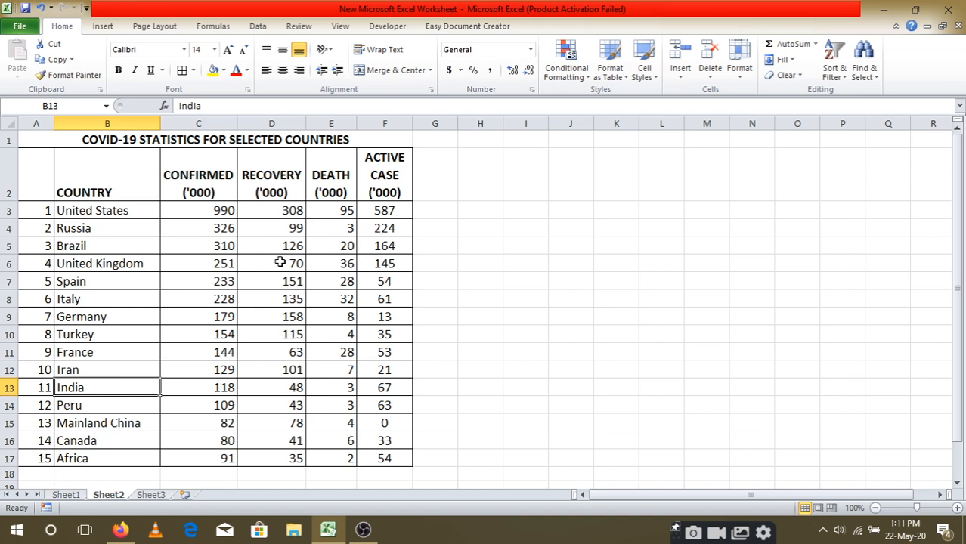
click(103, 26)
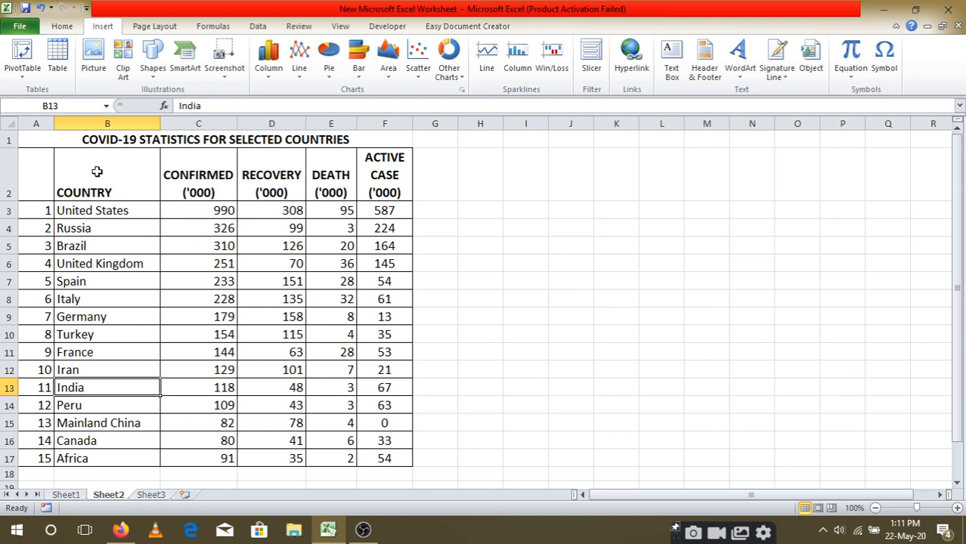
Select the COUNTRY and CONFIRMED columns B2:C17 and insert a 3-D pie chart
click(98, 171)
drag(101, 174, 220, 457)
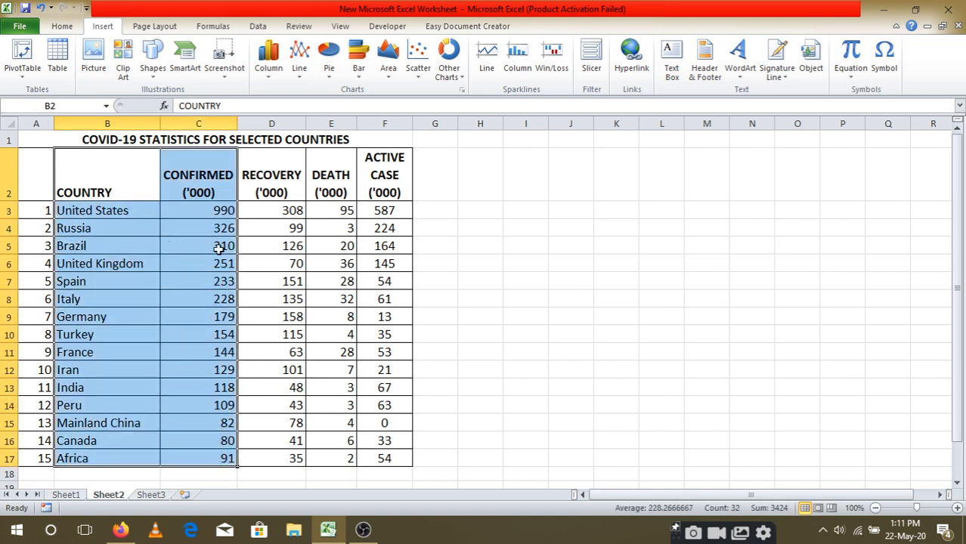
click(114, 256)
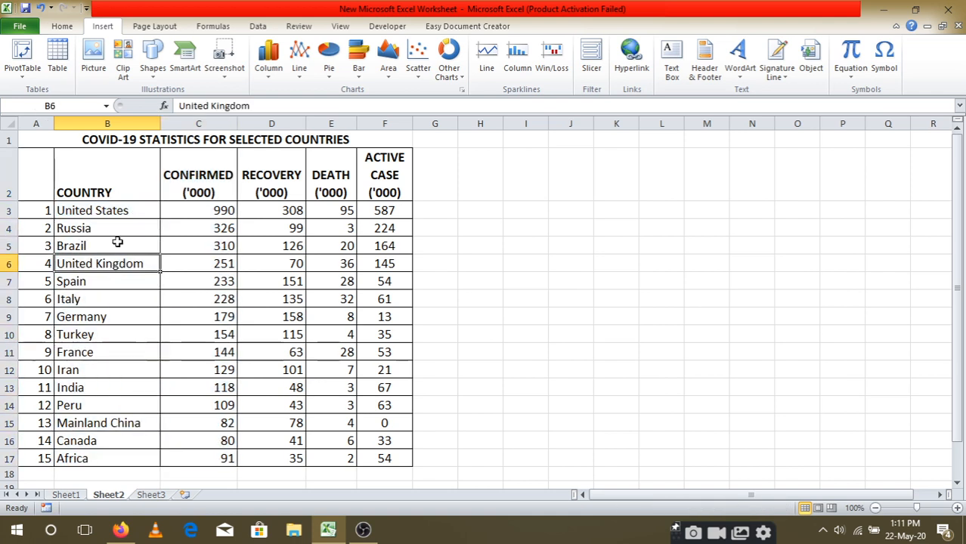
mouse_move(97, 170)
mouse_down()
mouse_move(155, 290)
mouse_move(208, 458)
mouse_up()
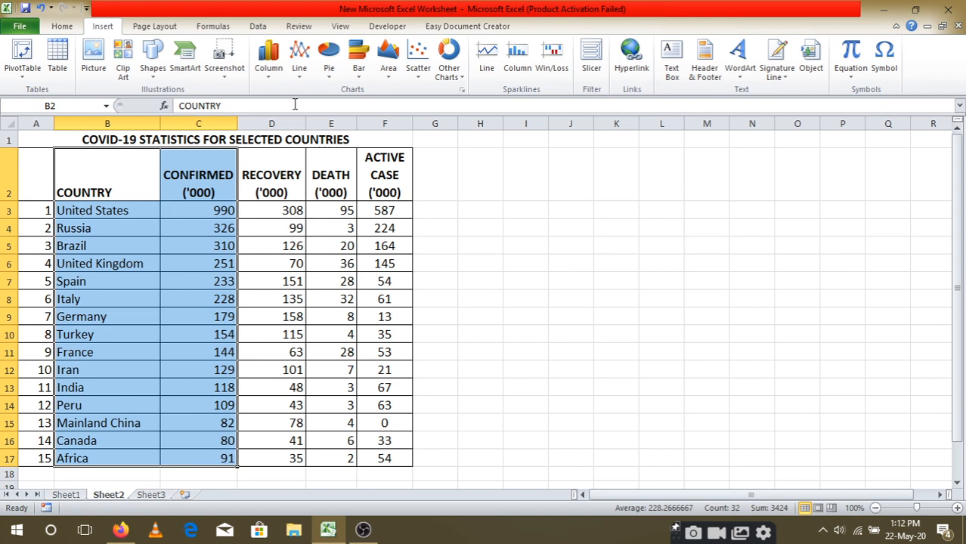
click(330, 70)
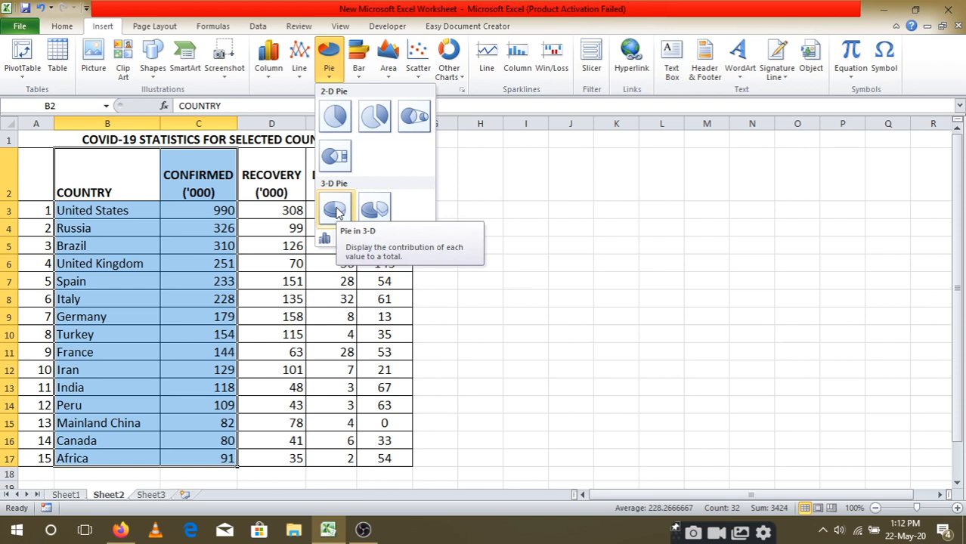
click(336, 212)
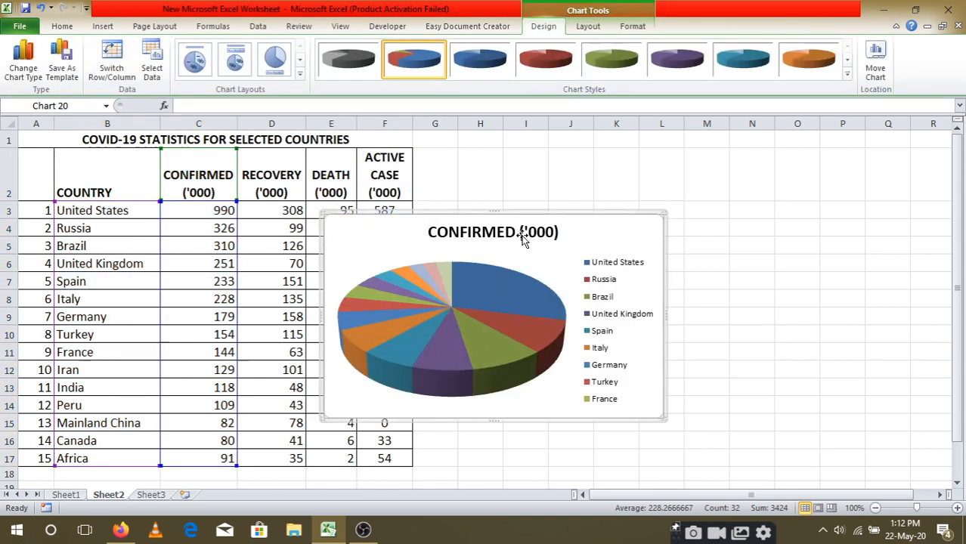
Drag the confirmed-cases pie to the right of the table and enlarge it
drag(582, 224, 705, 210)
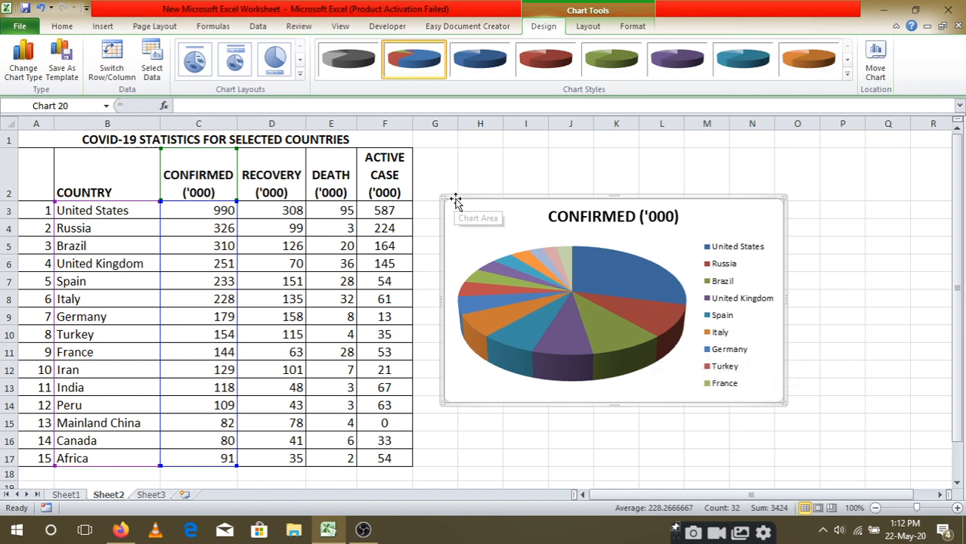
drag(453, 197, 467, 191)
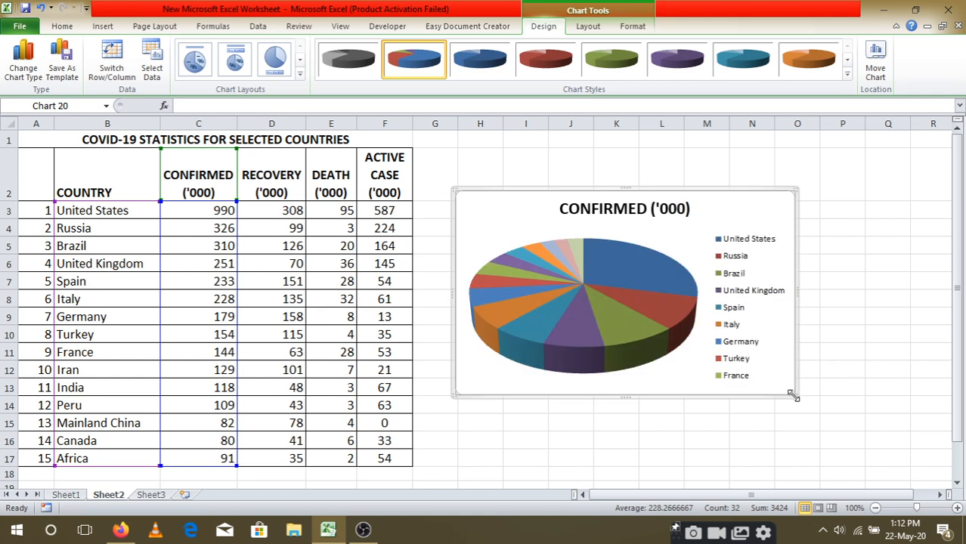
drag(794, 394, 859, 445)
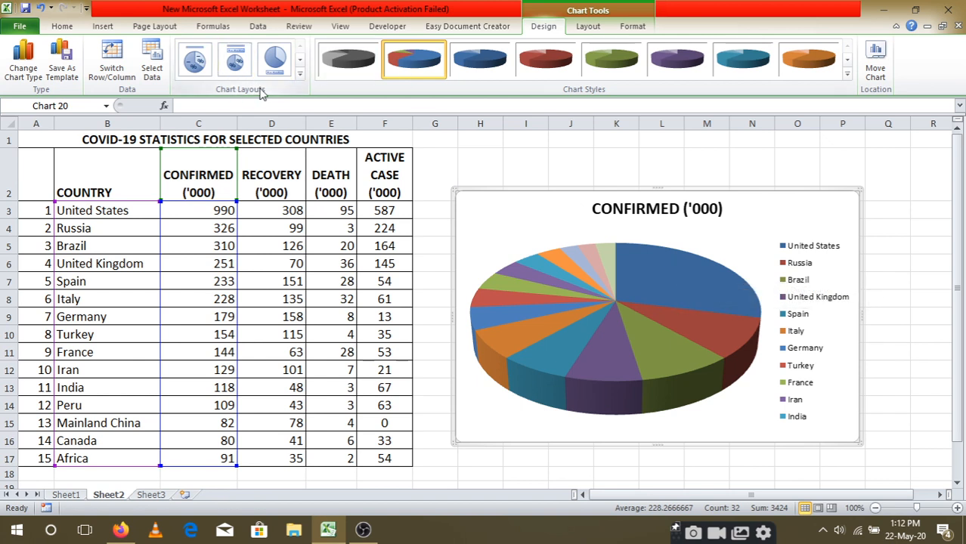
Try several chart layouts, settling on Layout 1 with country names and percentages on slices
click(300, 74)
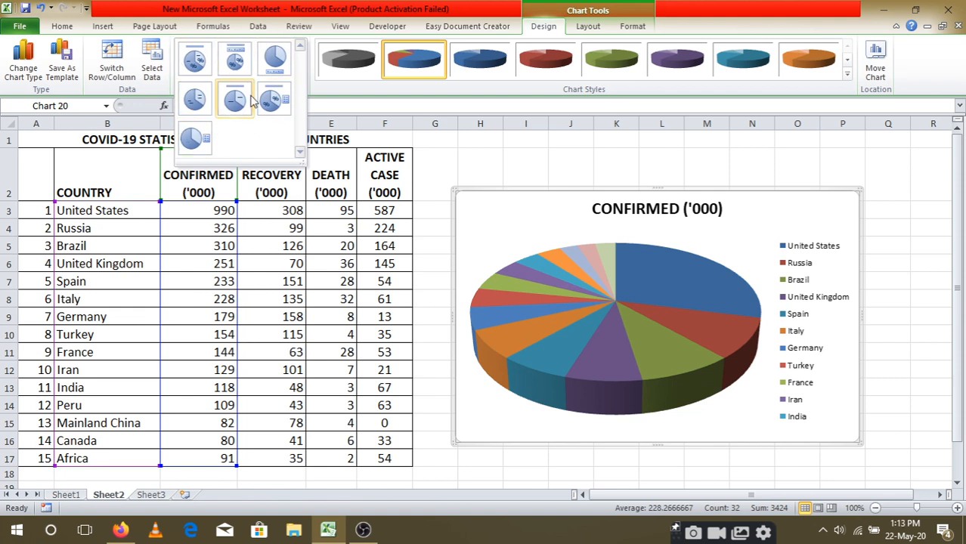
click(194, 100)
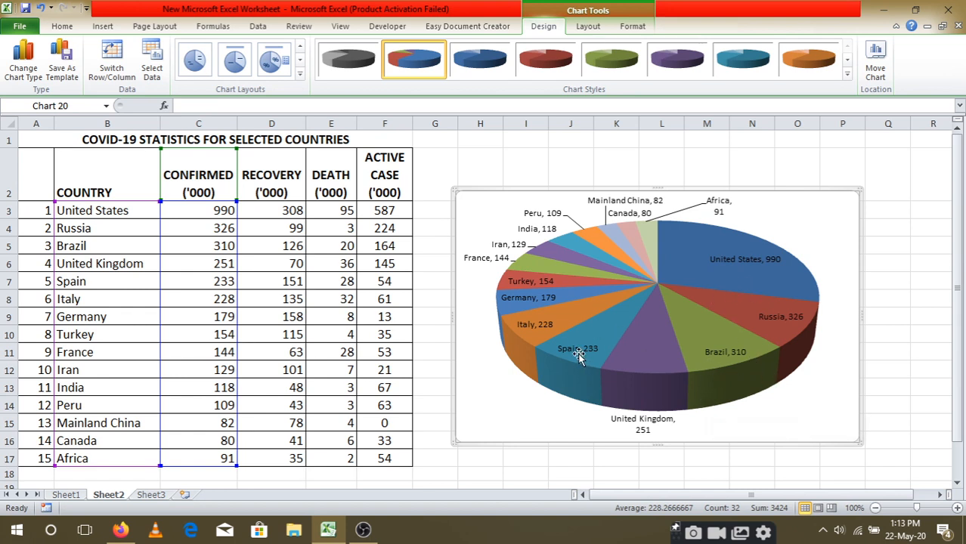
click(301, 79)
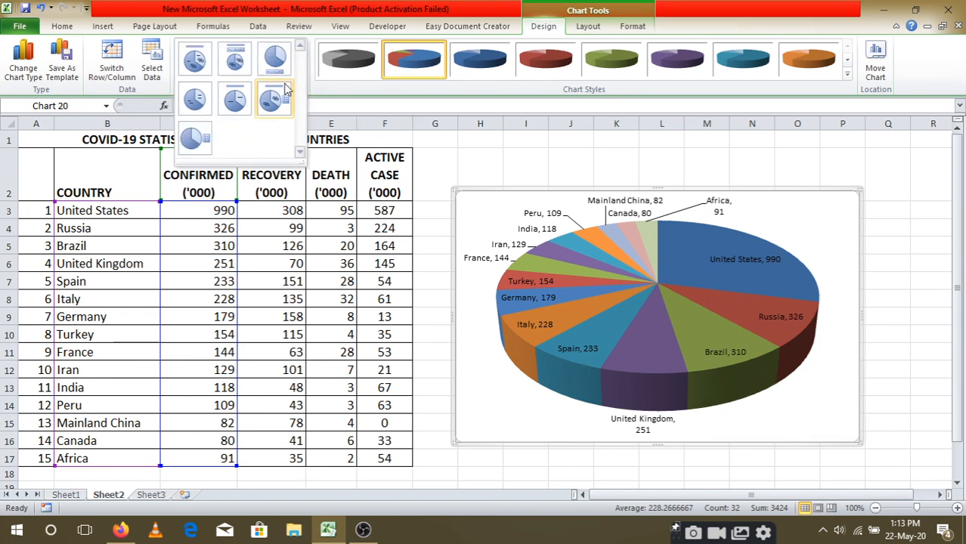
click(274, 99)
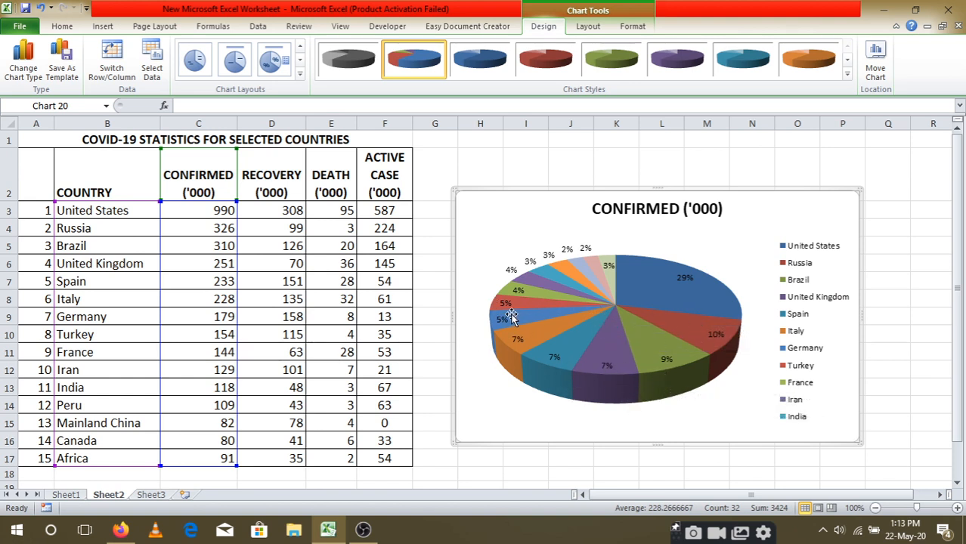
click(299, 74)
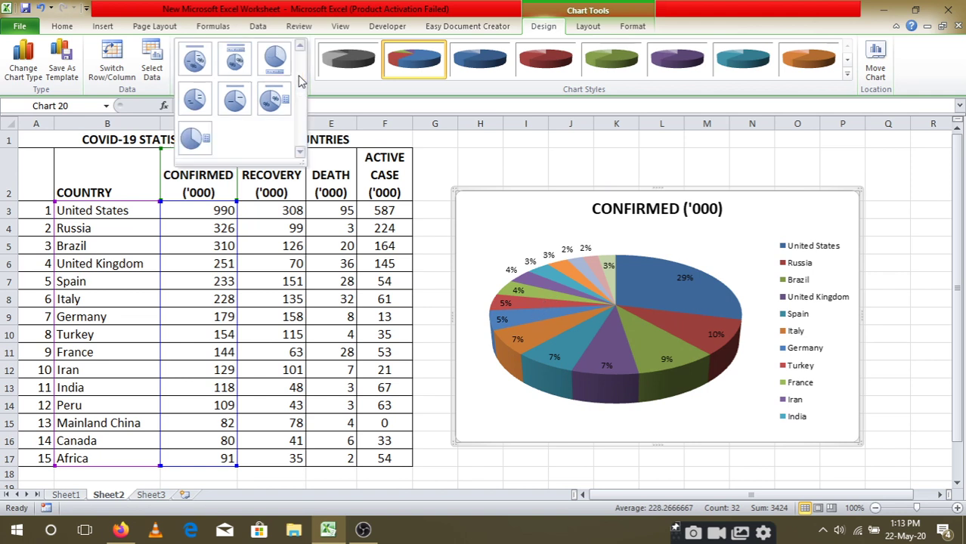
click(195, 64)
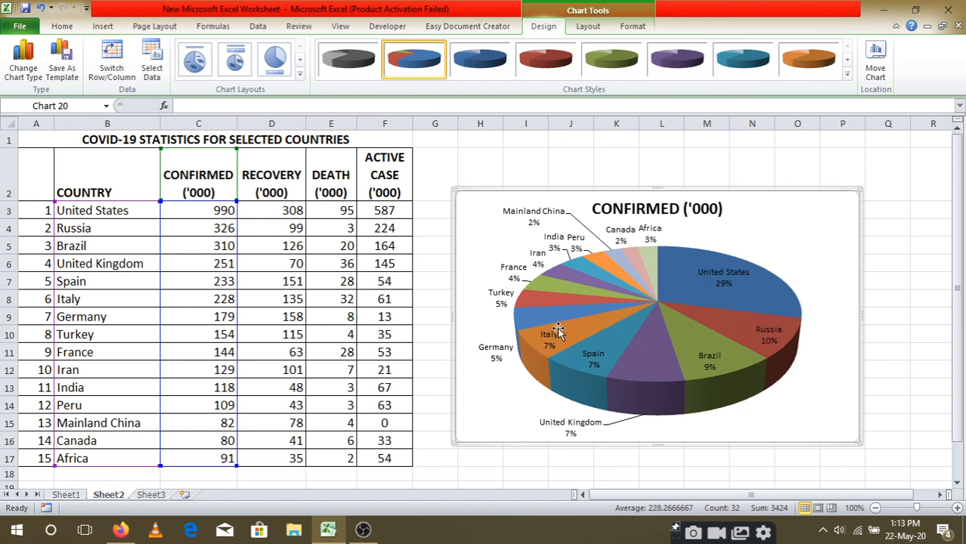
mouse_move(740, 346)
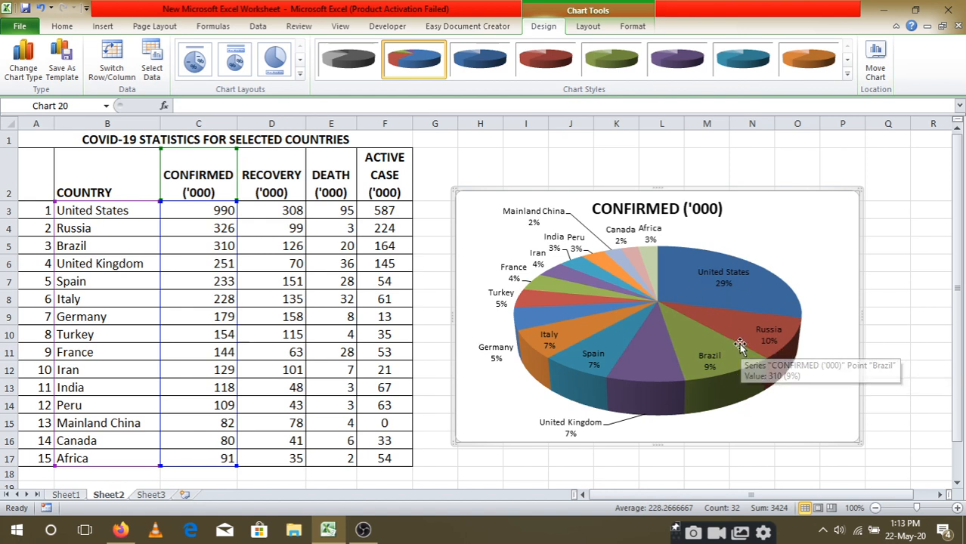
Change the title to CONFIRMED ('000) cases, then move and shrink the pie beside the table
click(680, 207)
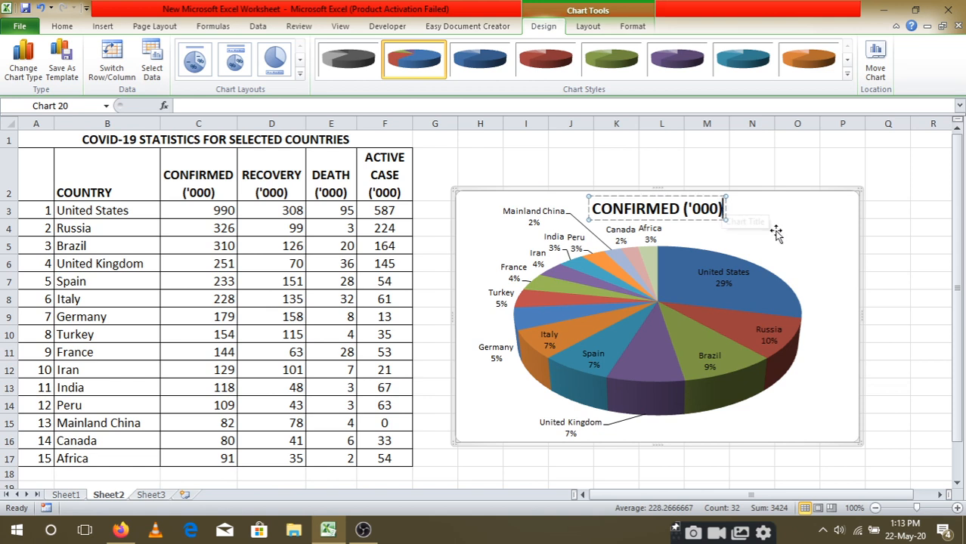
text( cas)
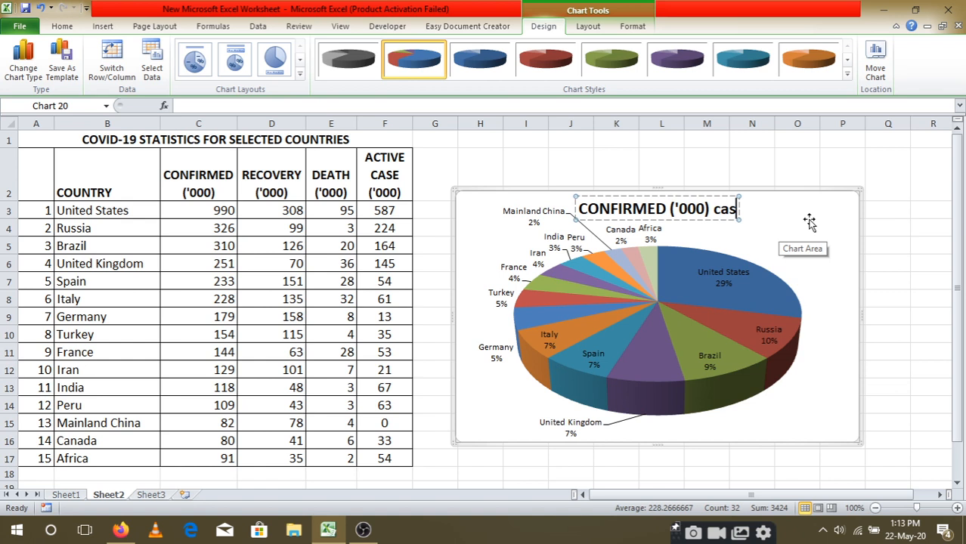
text(es)
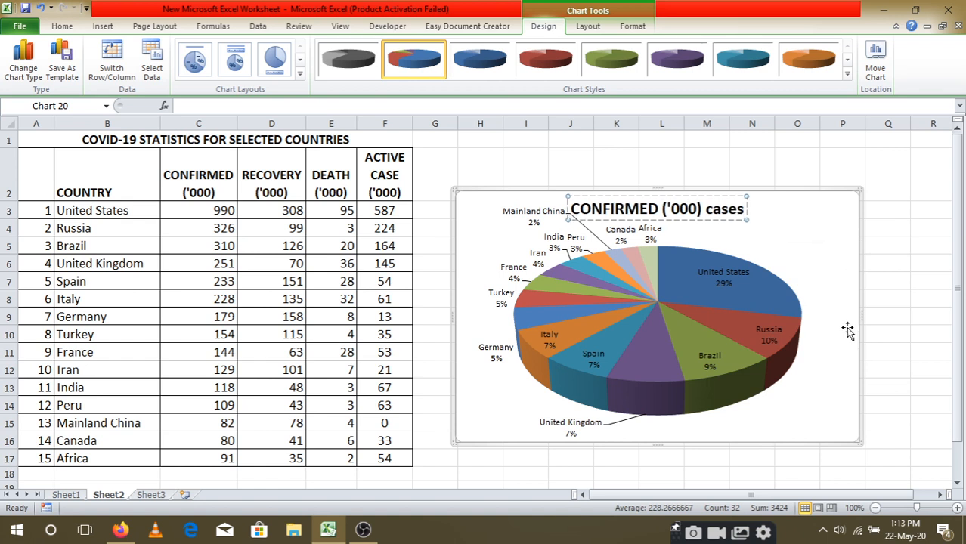
click(845, 325)
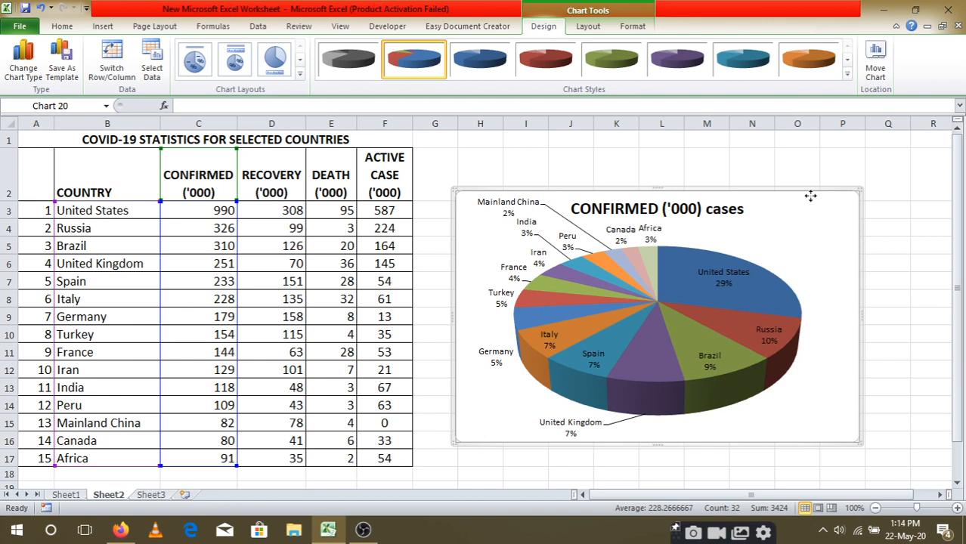
drag(808, 196, 835, 149)
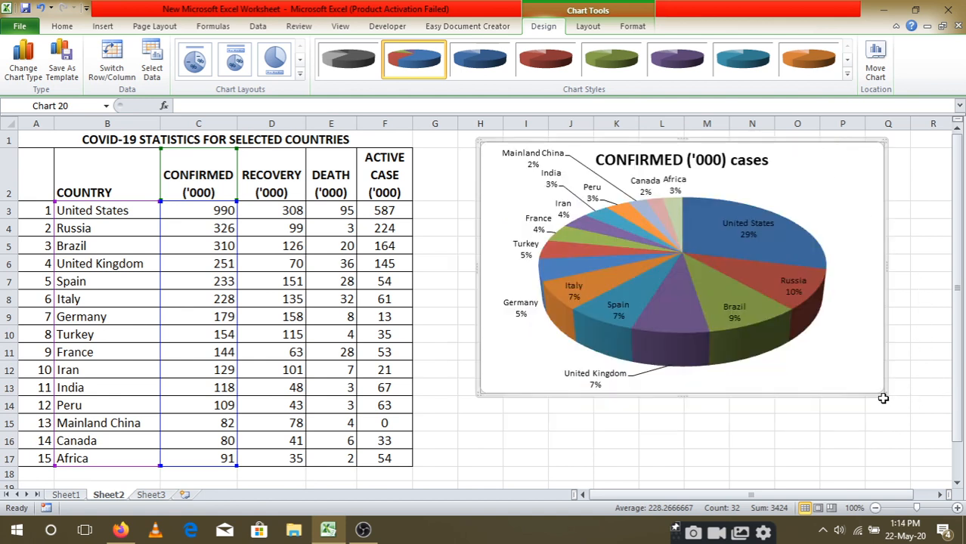
drag(883, 391, 710, 295)
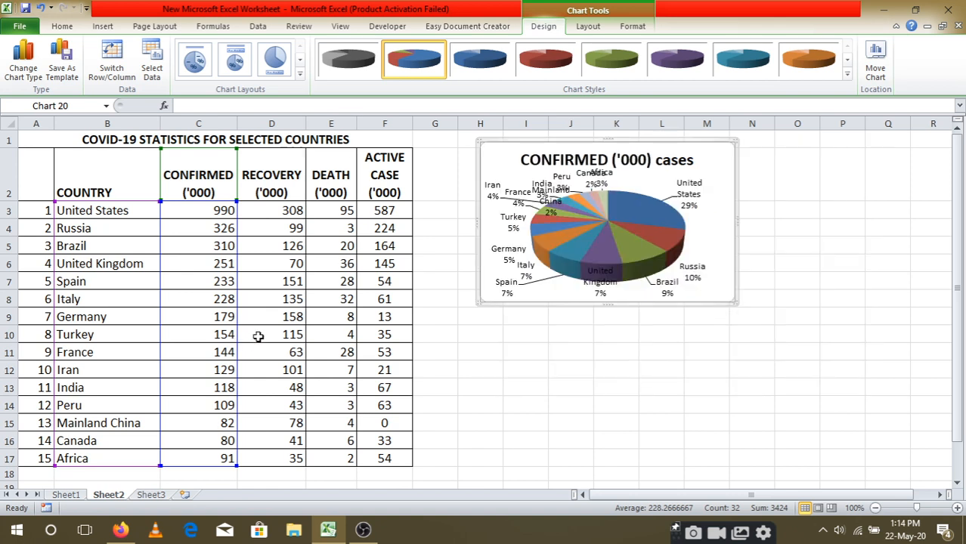
click(522, 405)
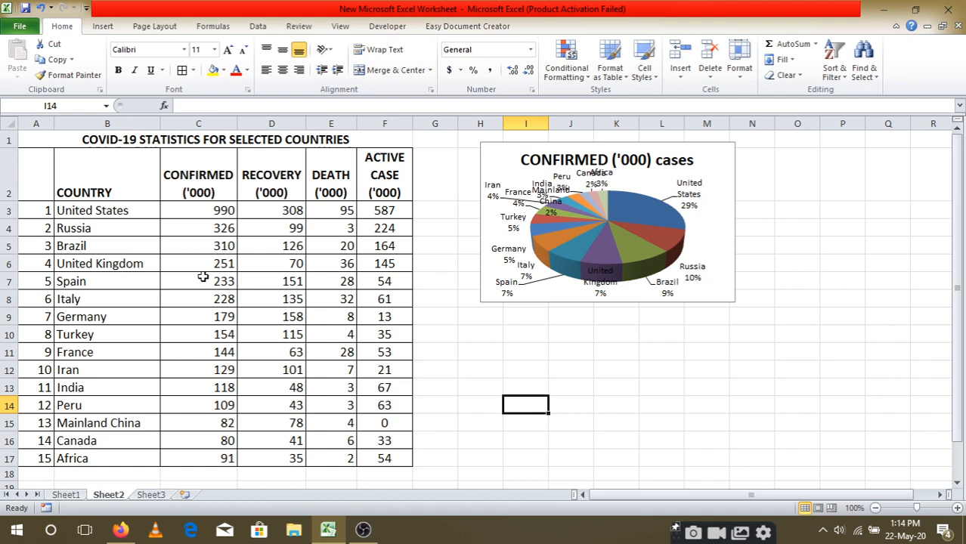
Select countries with confirmed, recovery and death figures and insert a 2-D clustered column chart
click(194, 212)
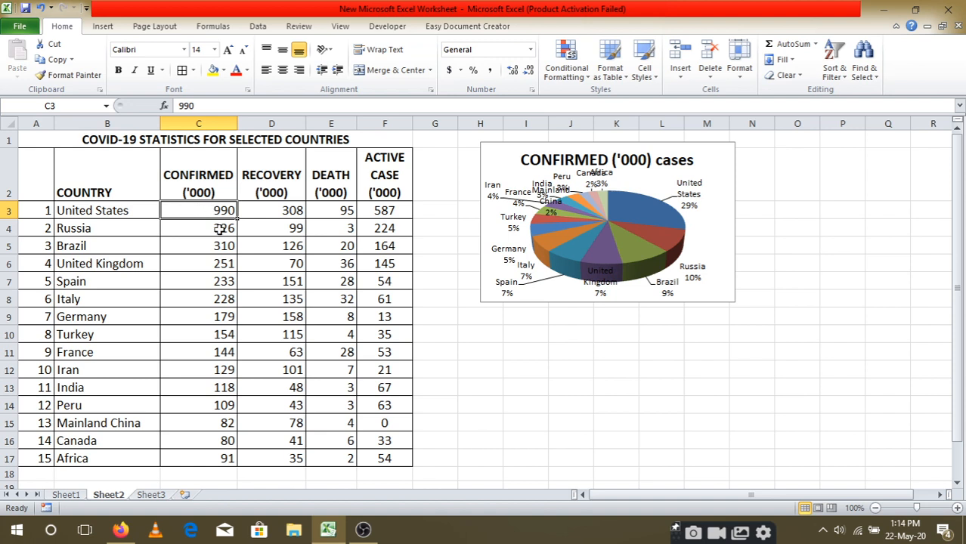
click(277, 212)
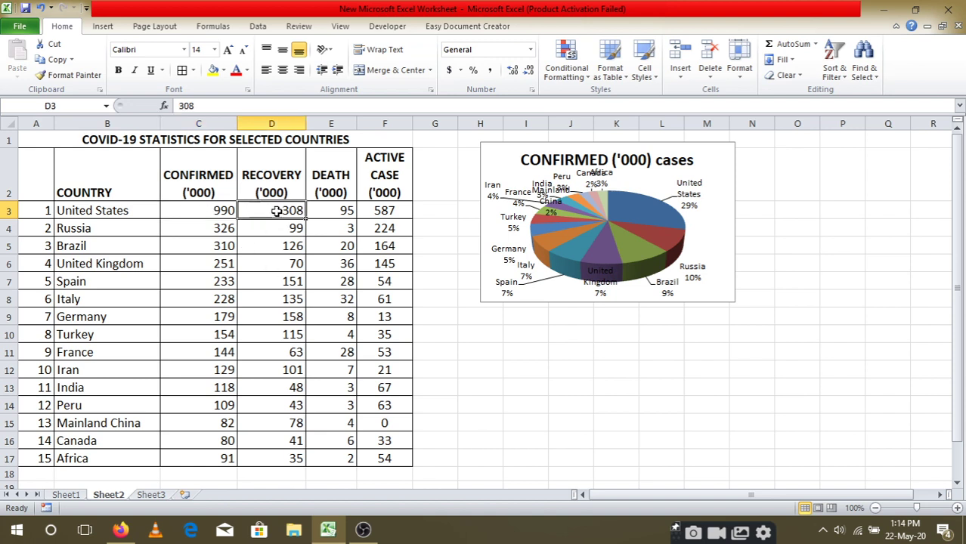
click(339, 211)
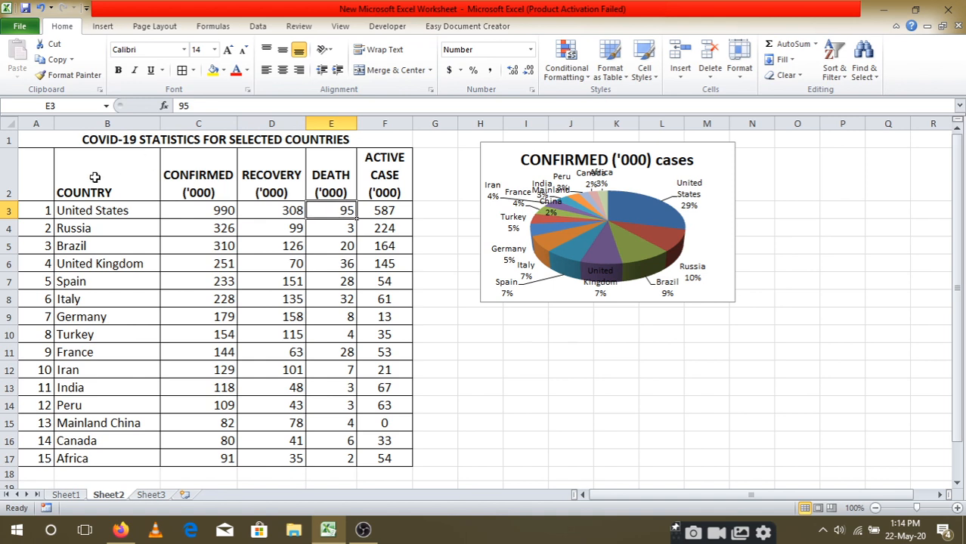
mouse_move(95, 175)
mouse_down()
mouse_move(197, 336)
mouse_move(332, 453)
mouse_up()
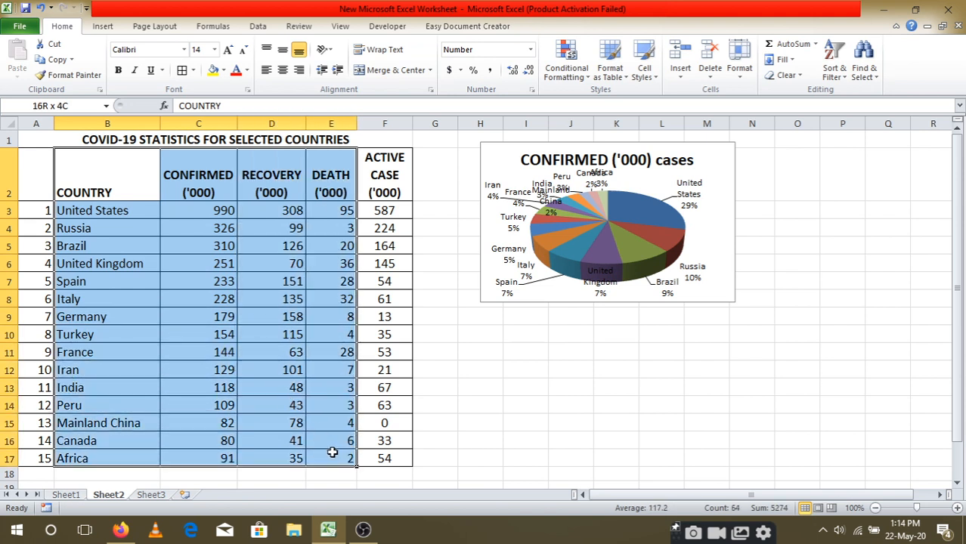
click(105, 27)
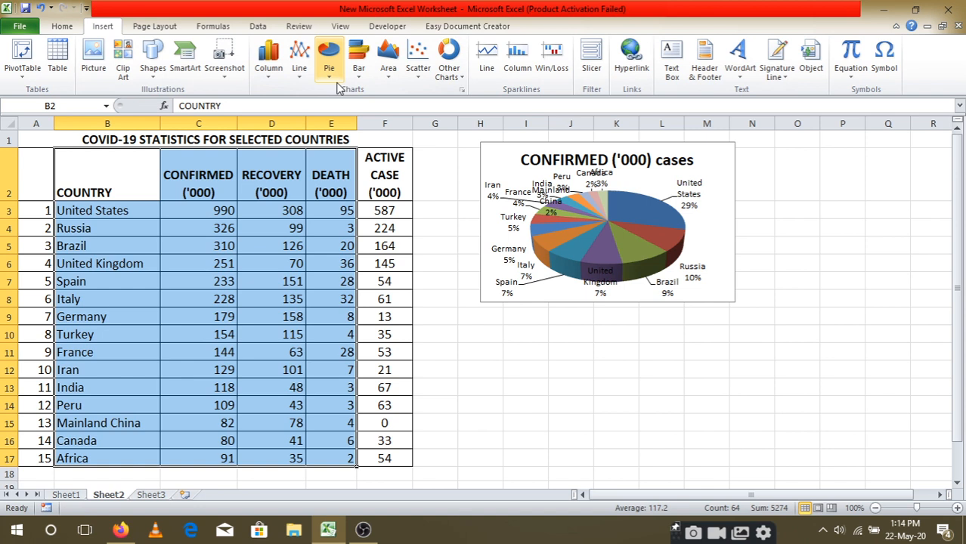
click(272, 78)
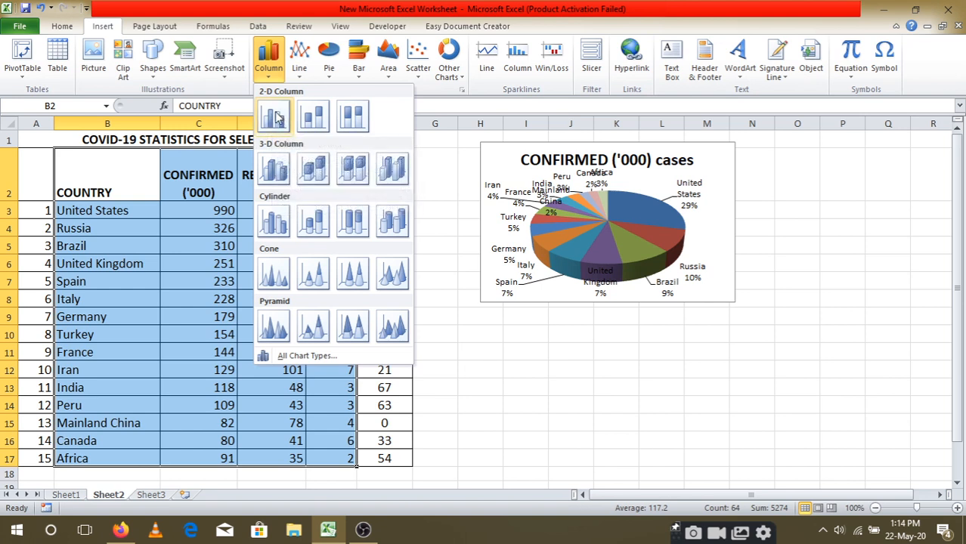
click(274, 115)
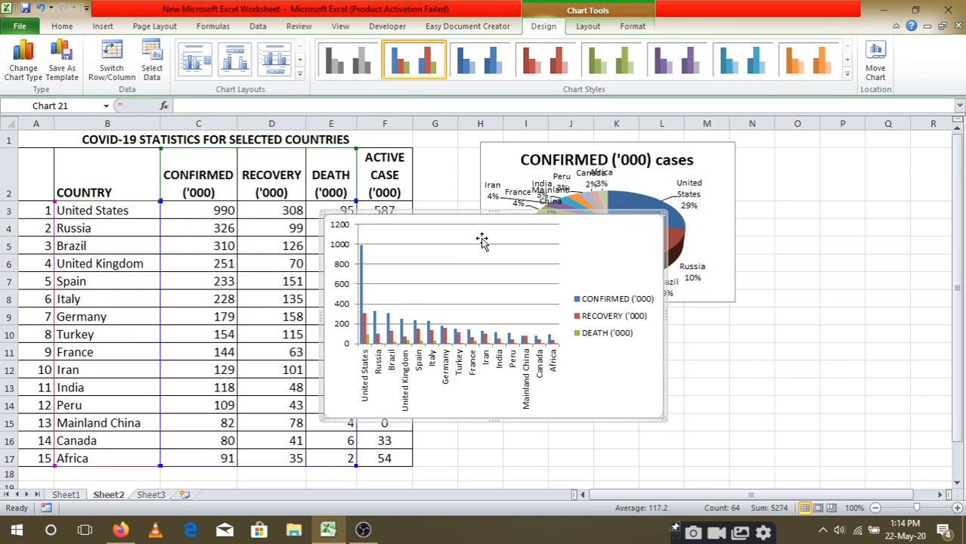
Move the column chart below the pie chart and enlarge it
mouse_move(469, 212)
mouse_down()
mouse_move(659, 325)
mouse_move(646, 322)
mouse_up()
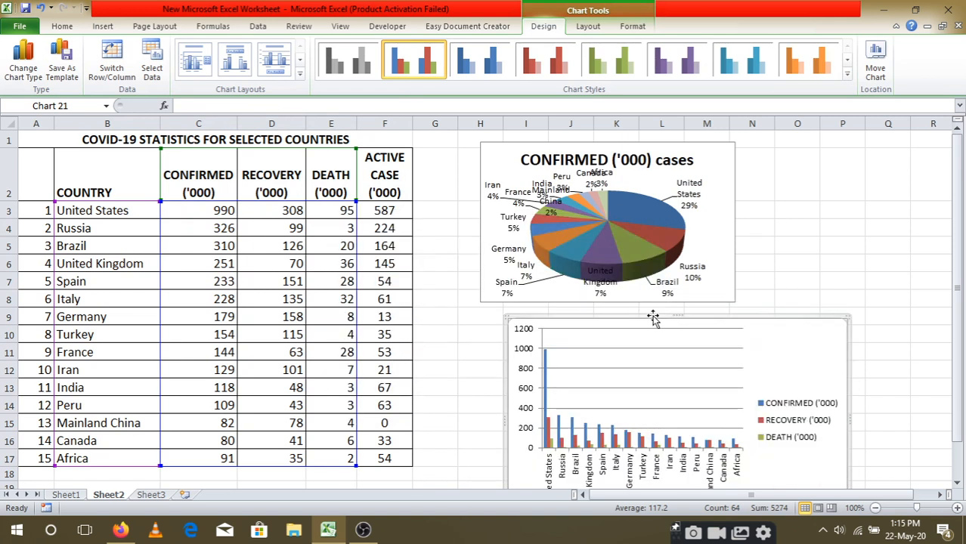
scroll(646, 321, down, 2)
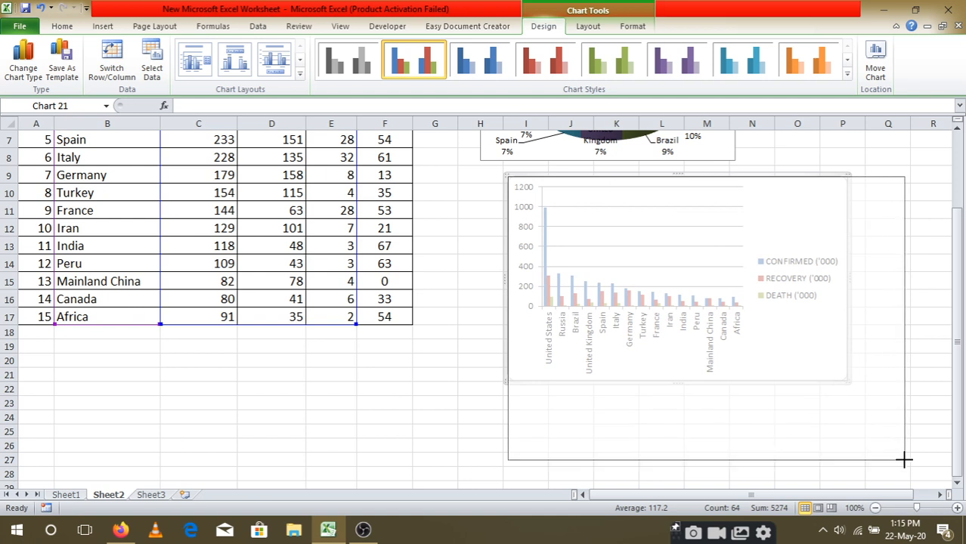
drag(843, 378, 905, 458)
scroll(684, 350, down, 2)
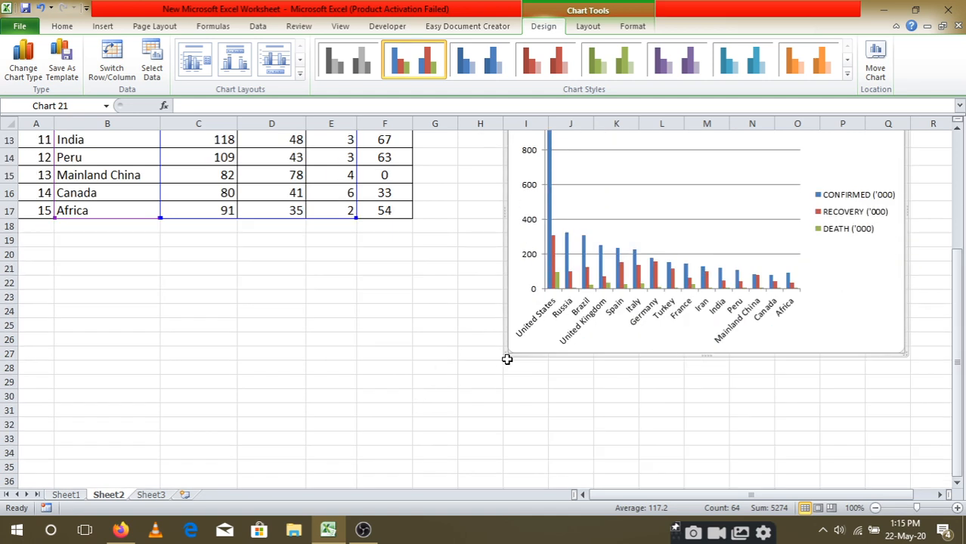
drag(504, 352, 423, 424)
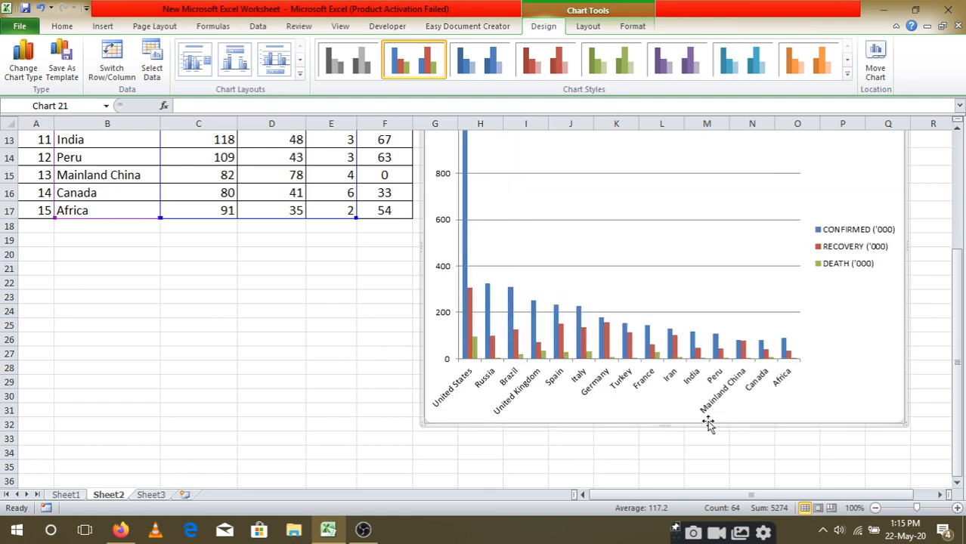
scroll(686, 396, up, 1)
scroll(686, 397, up, 3)
scroll(686, 397, down, 1)
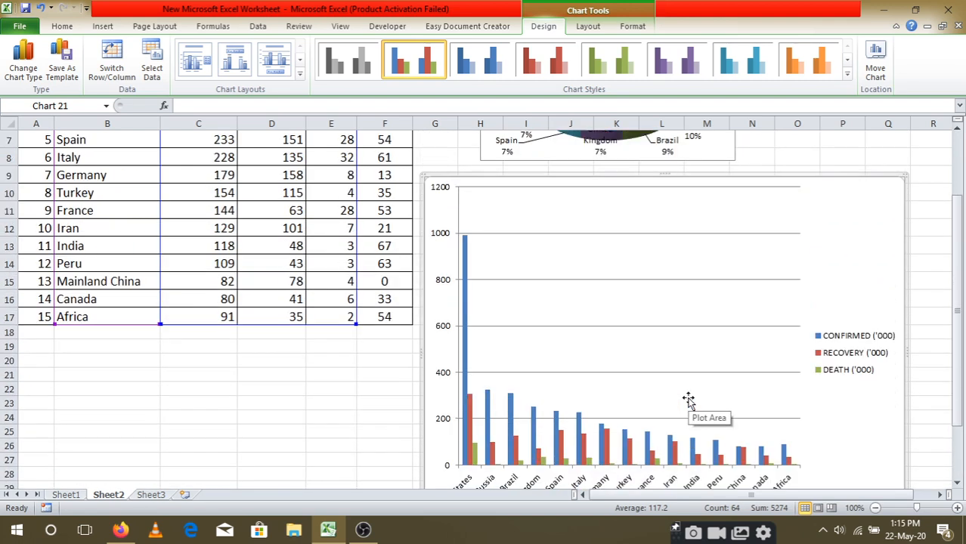
scroll(686, 397, down, 2)
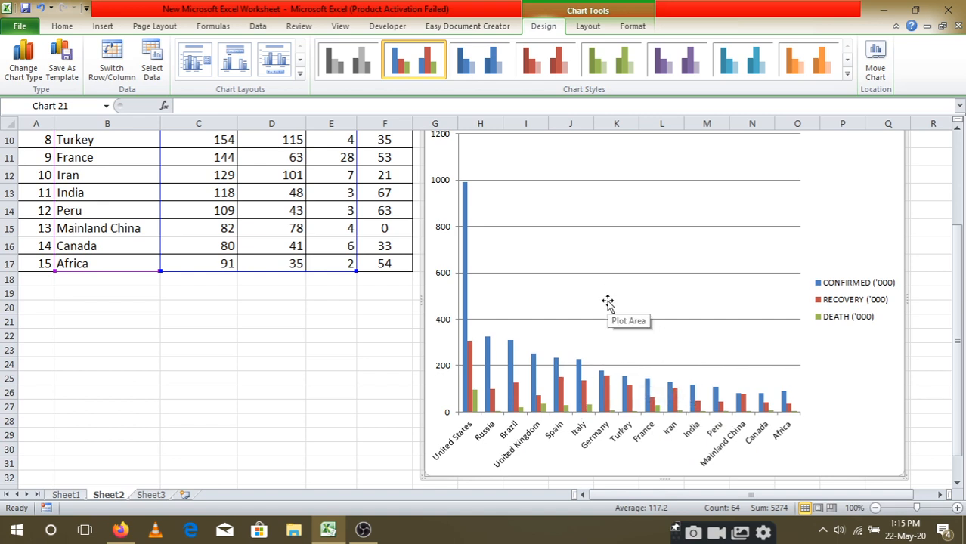
scroll(607, 303, up, 1)
ctrl+scroll(607, 303, down, 1)
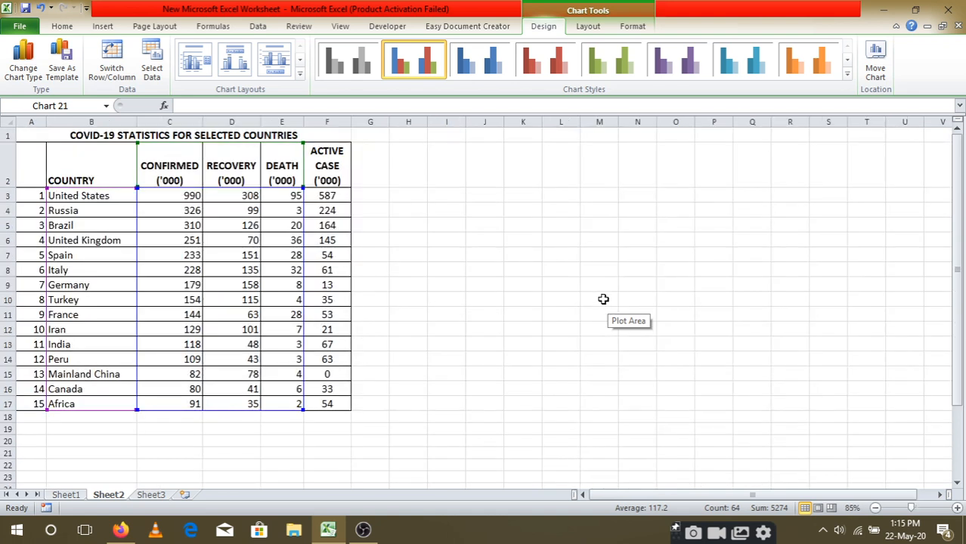
scroll(599, 299, down, 1)
scroll(599, 298, down, 1)
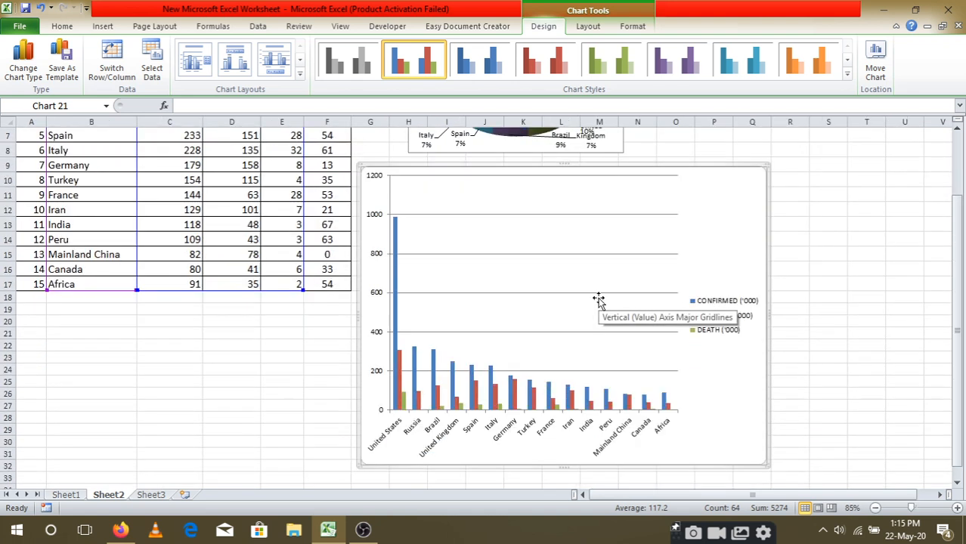
scroll(598, 298, down, 1)
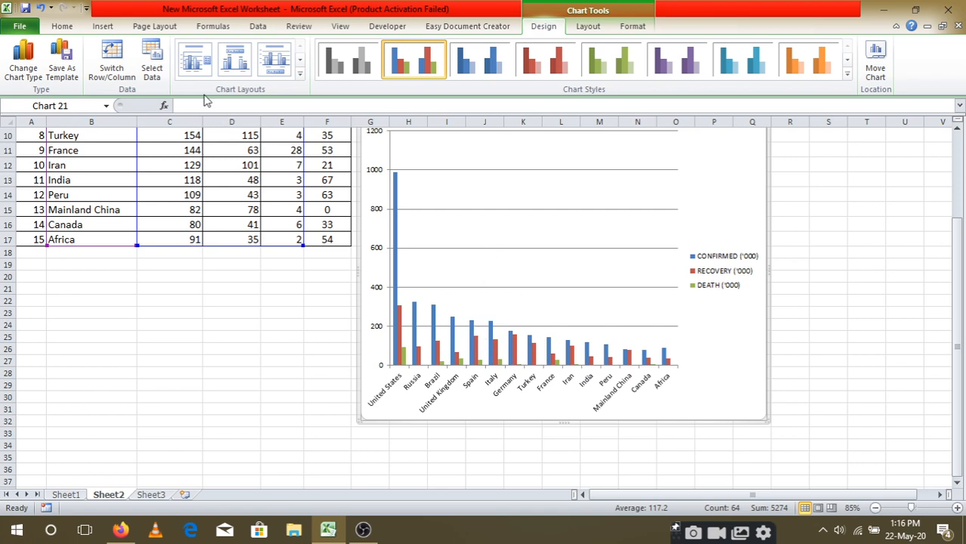
scroll(401, 273, up, 1)
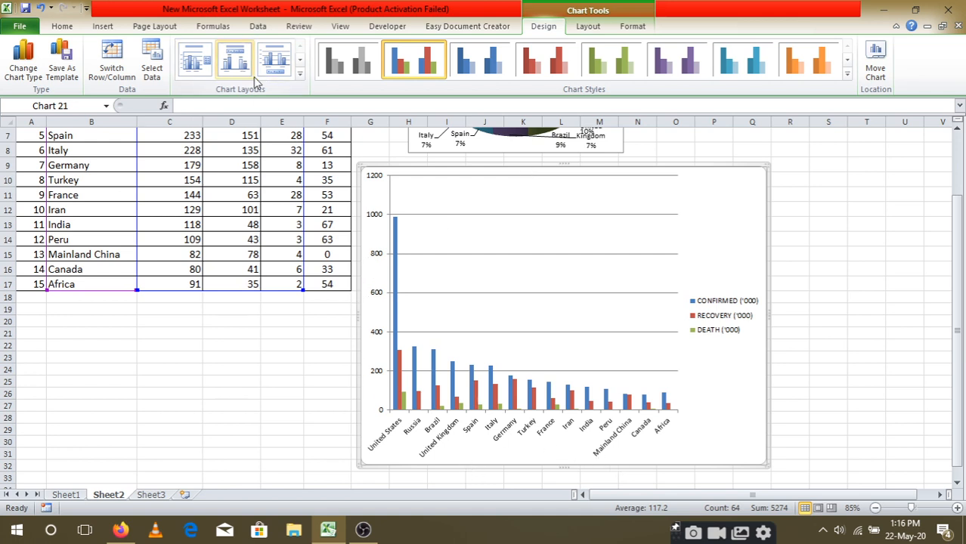
Apply the chart layout with chart title and both axis titles, no legend
click(299, 74)
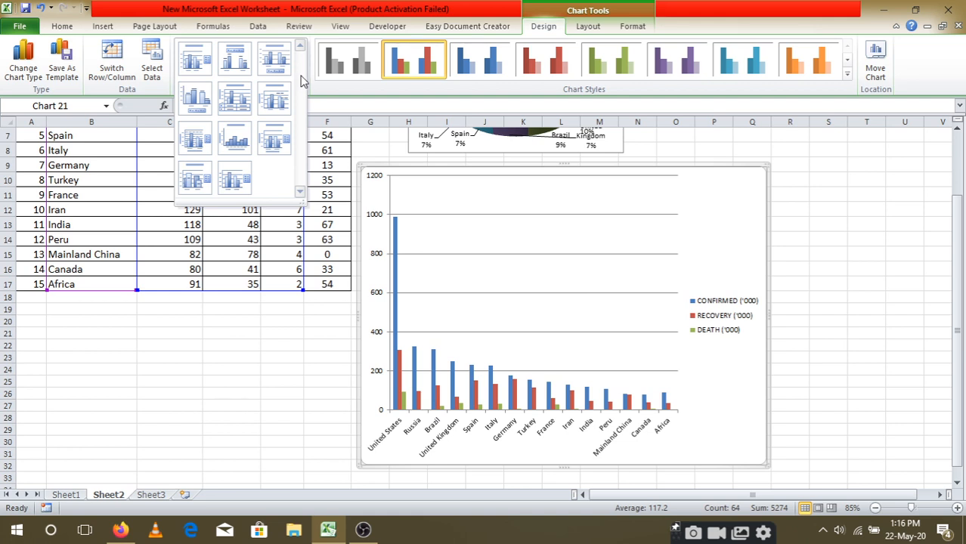
click(235, 140)
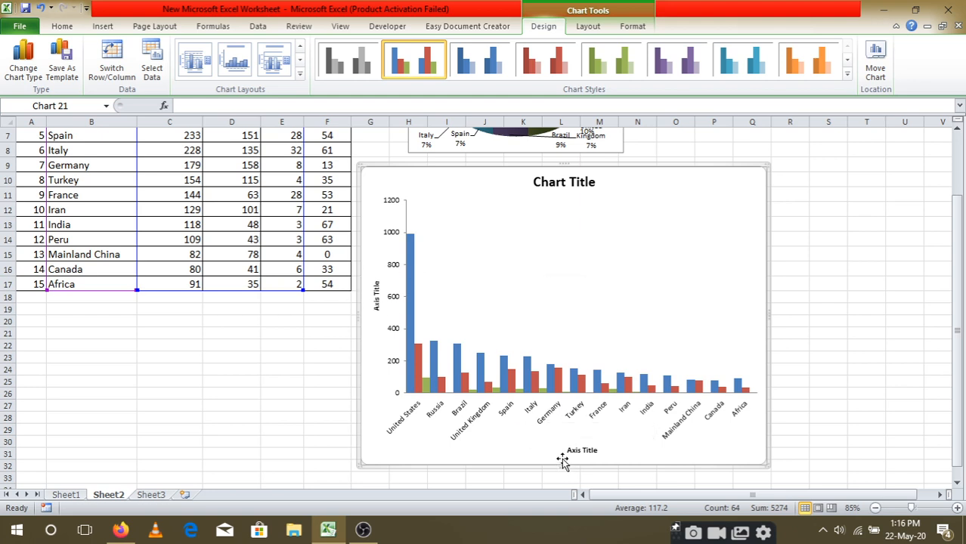
Replace the horizontal axis title with 'countries', fixing misspelled letters
double_click(586, 451)
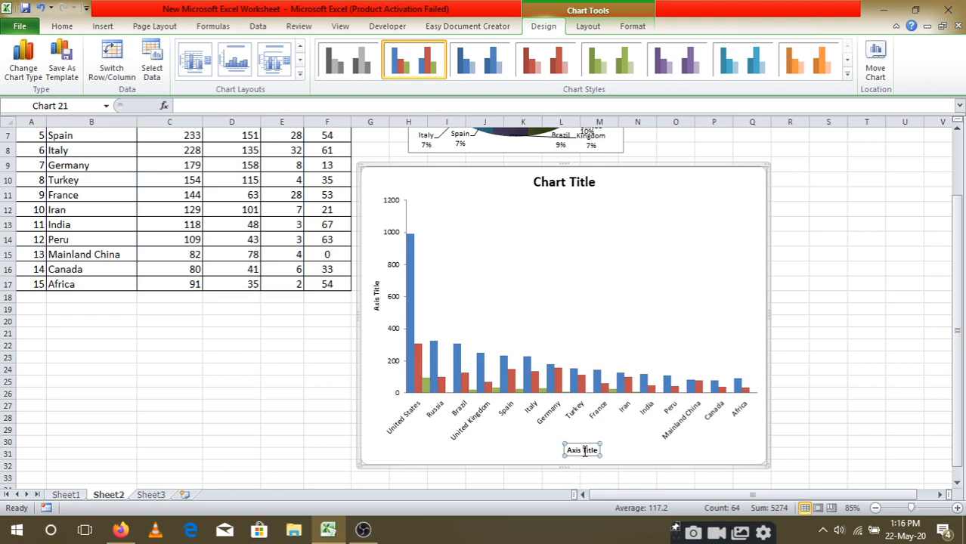
click(635, 76)
drag(599, 451, 556, 448)
text(cou)
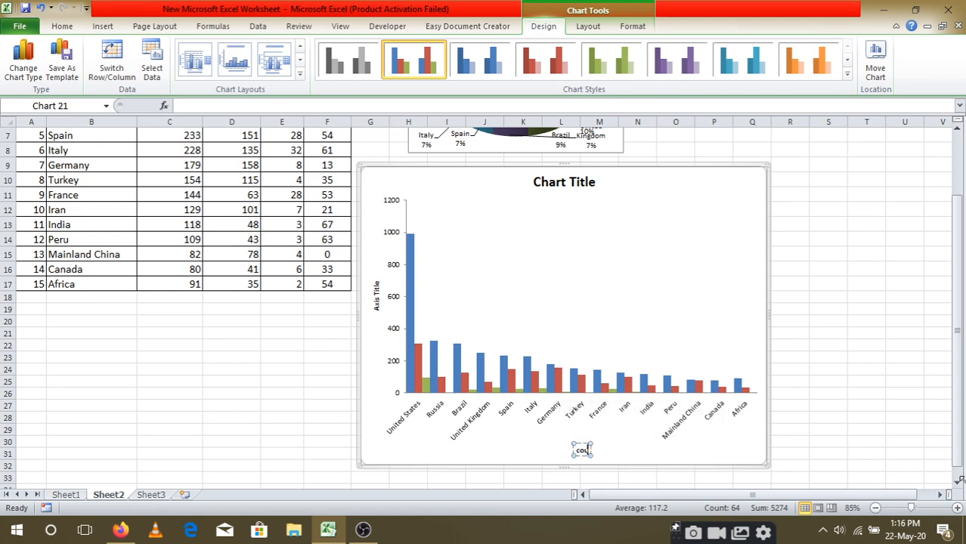
text(ntrie)
key(BackSpace)
key(BackSpace)
key(BackSpace)
text(reis)
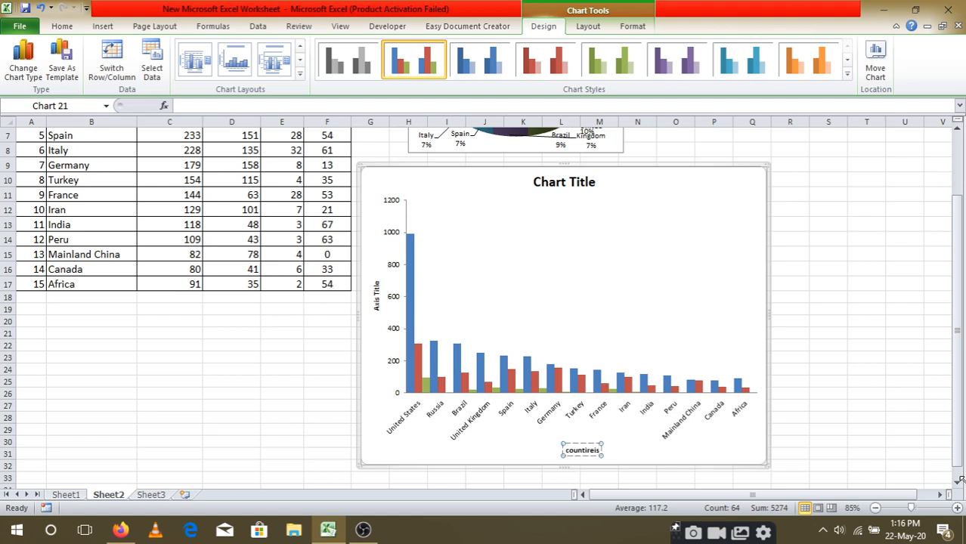
key(BackSpace)
key(BackSpace)
key(BackSpace)
key(BackSpace)
text(ries)
Clear the vertical axis title placeholder and enter 'number of people'
click(377, 299)
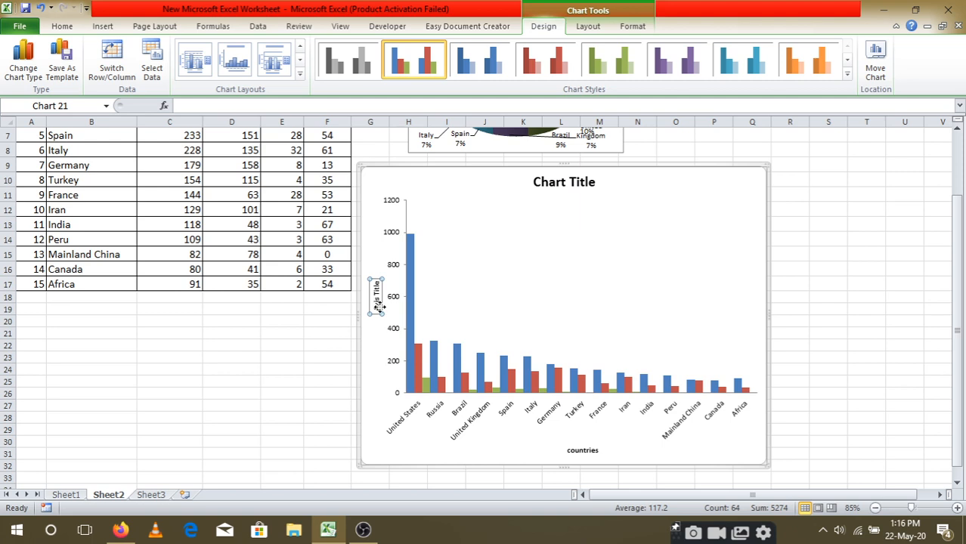
triple_click(377, 301)
key(BackSpace)
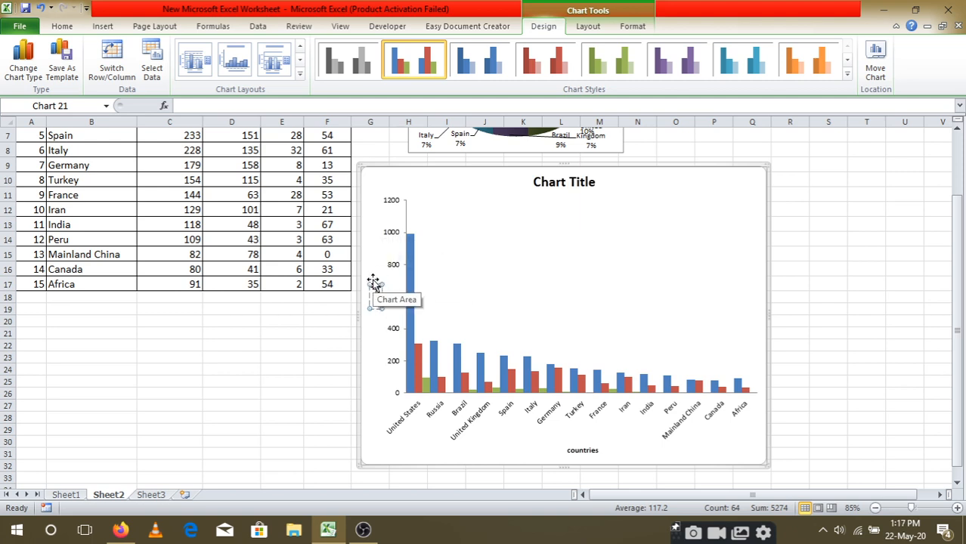
click(375, 285)
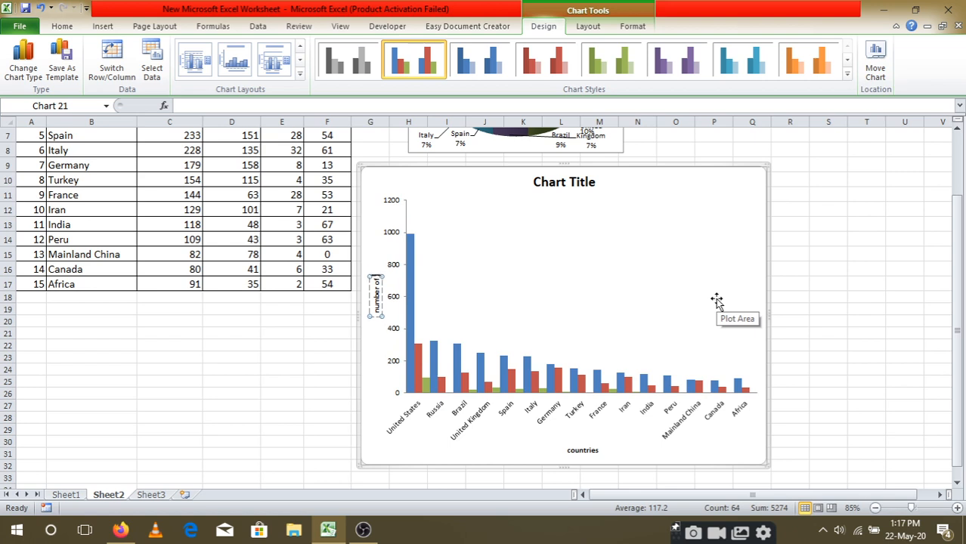
text( people)
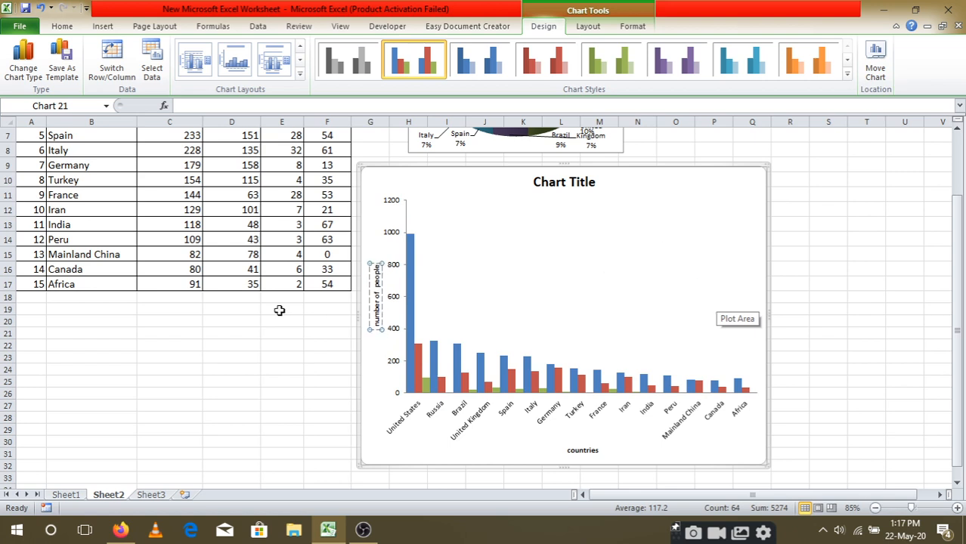
Replace the chart title text with 'covid data' and deselect the chart
click(141, 392)
click(561, 179)
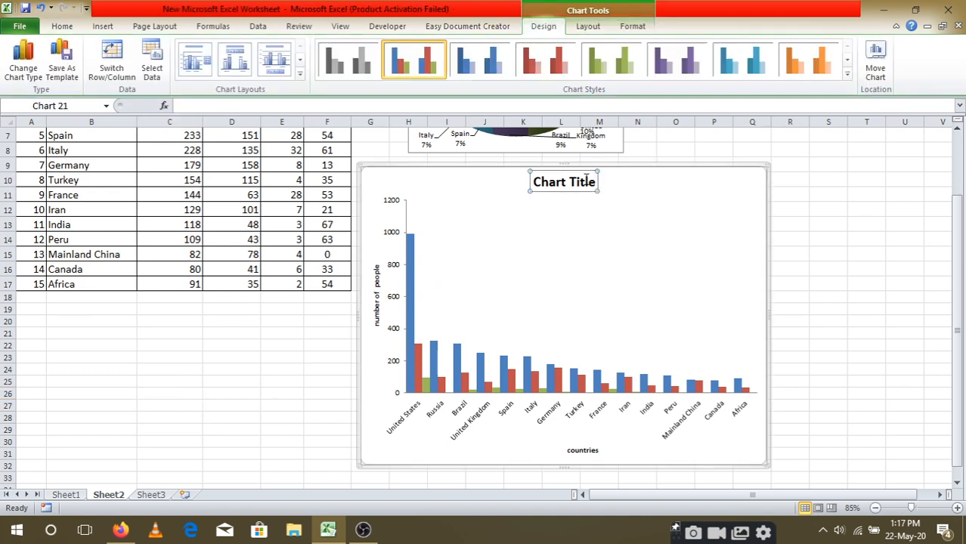
triple_click(560, 182)
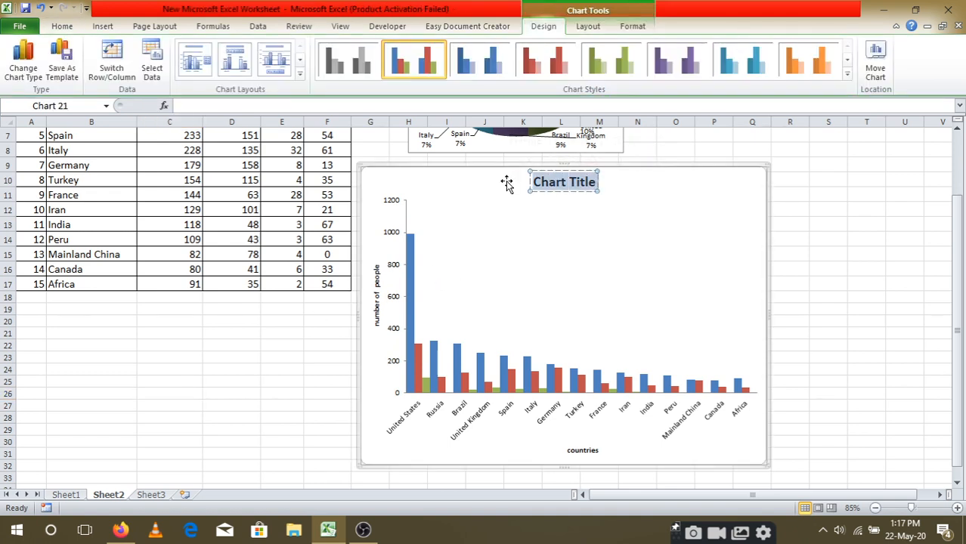
text(co)
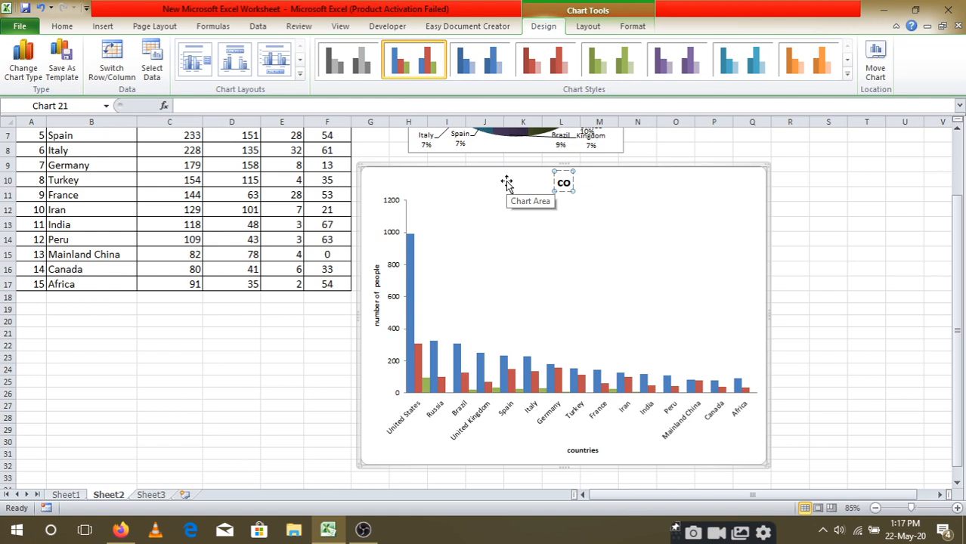
text(vid)
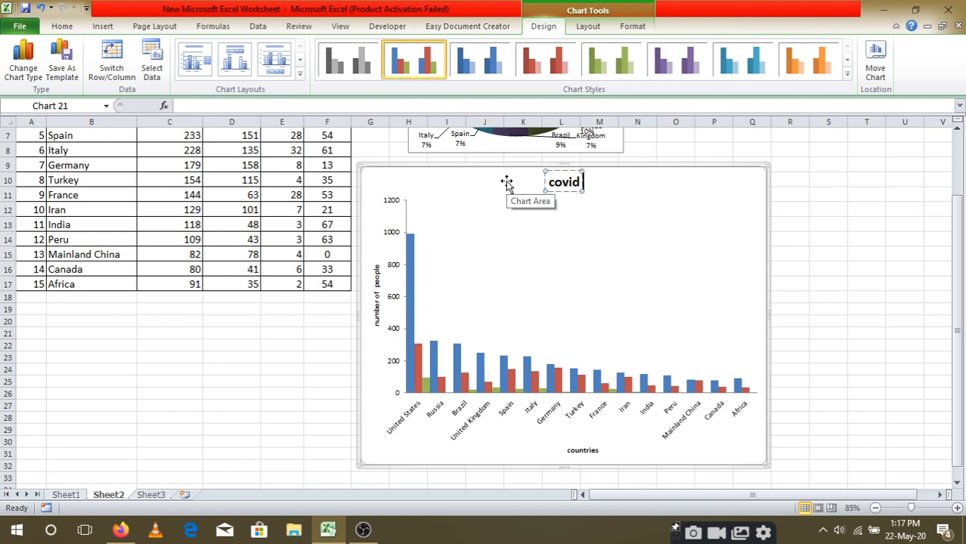
text( data)
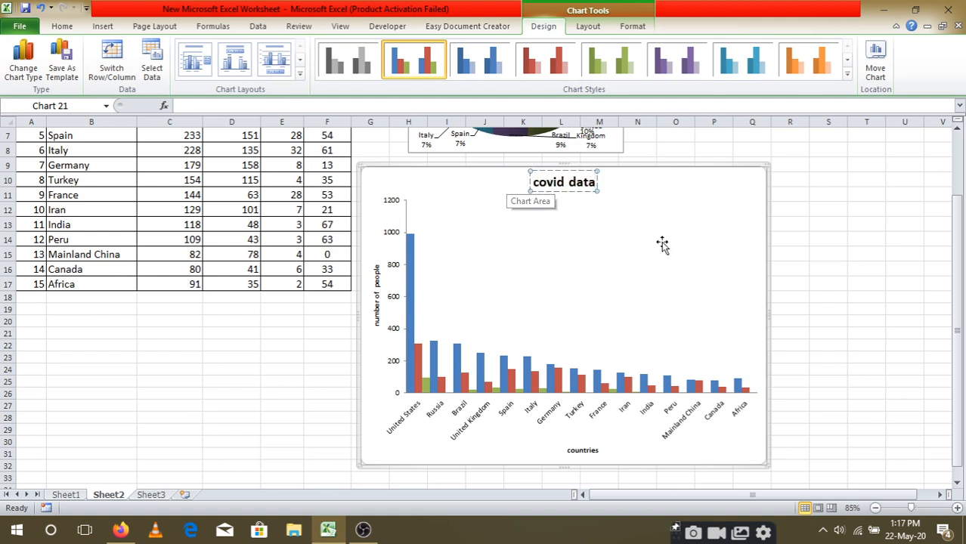
click(825, 238)
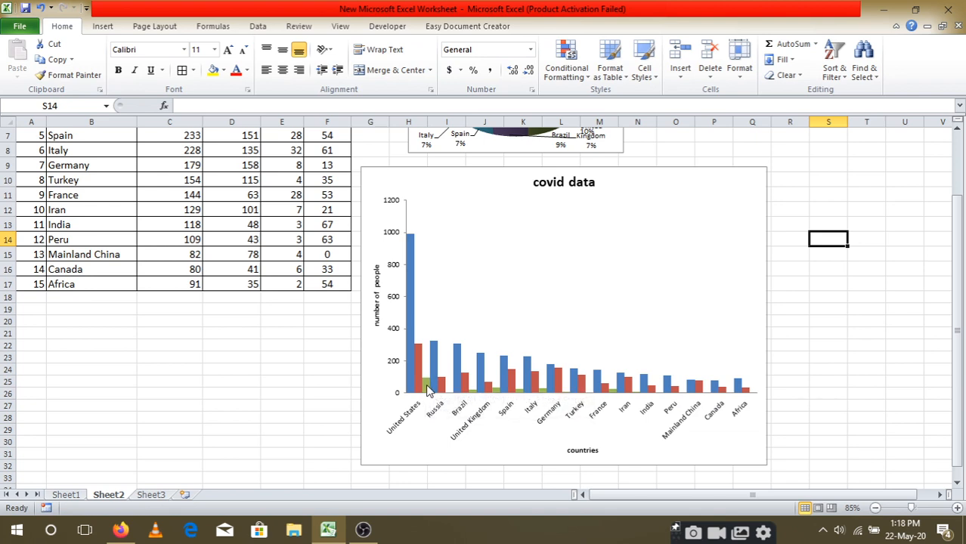
Change only the green DEATH series to a plain Line chart type
click(425, 386)
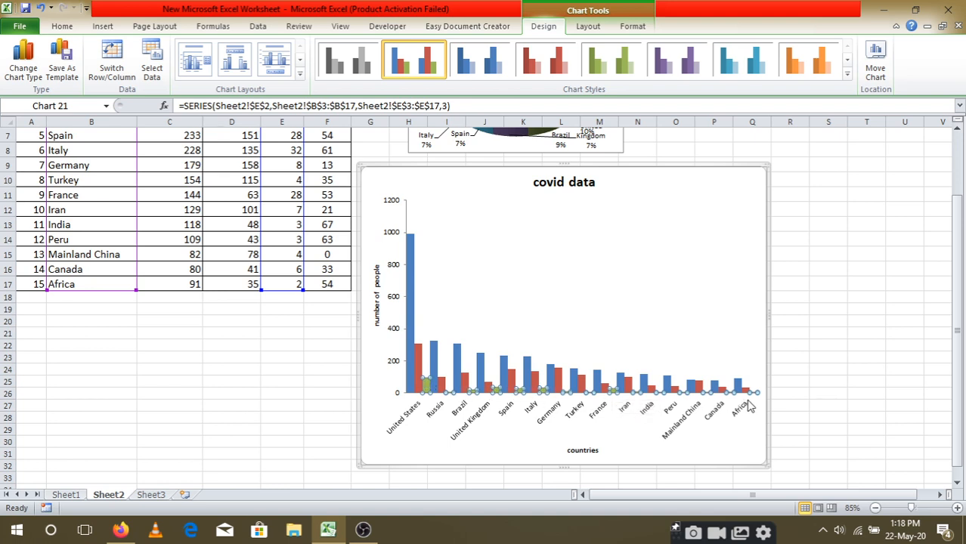
right_click(425, 384)
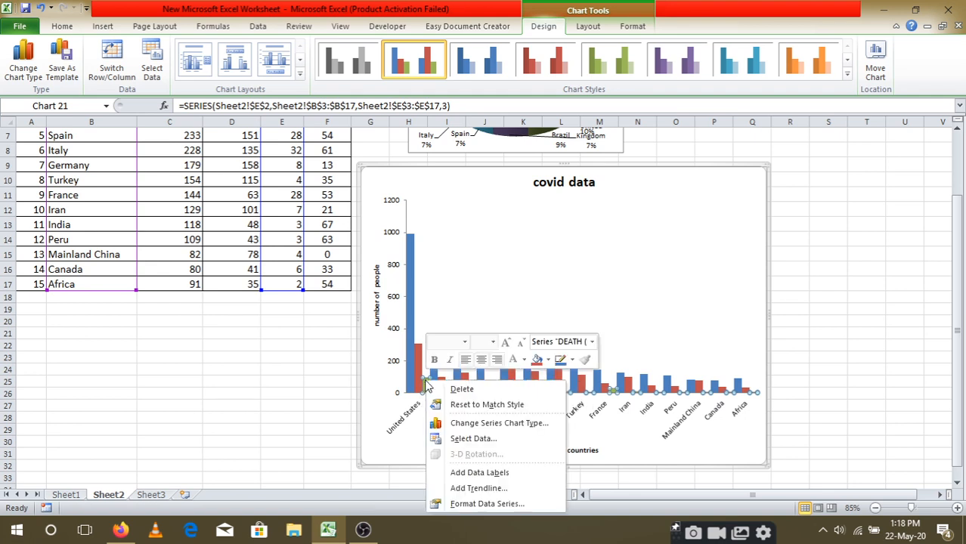
click(527, 425)
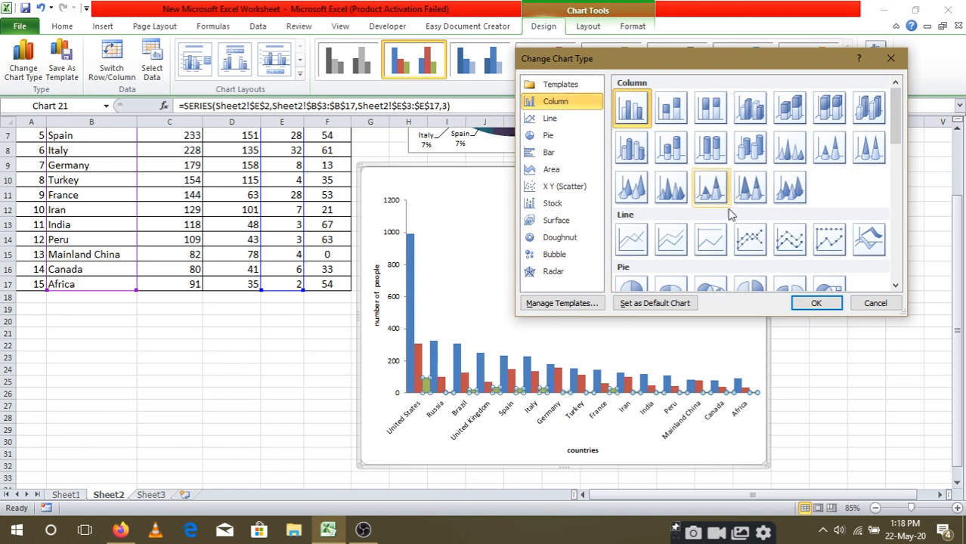
click(632, 239)
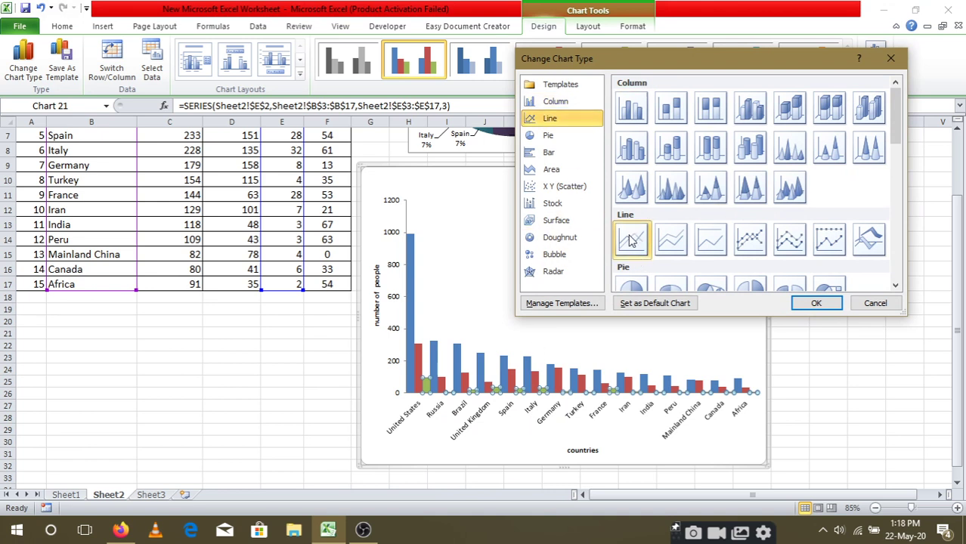
click(817, 302)
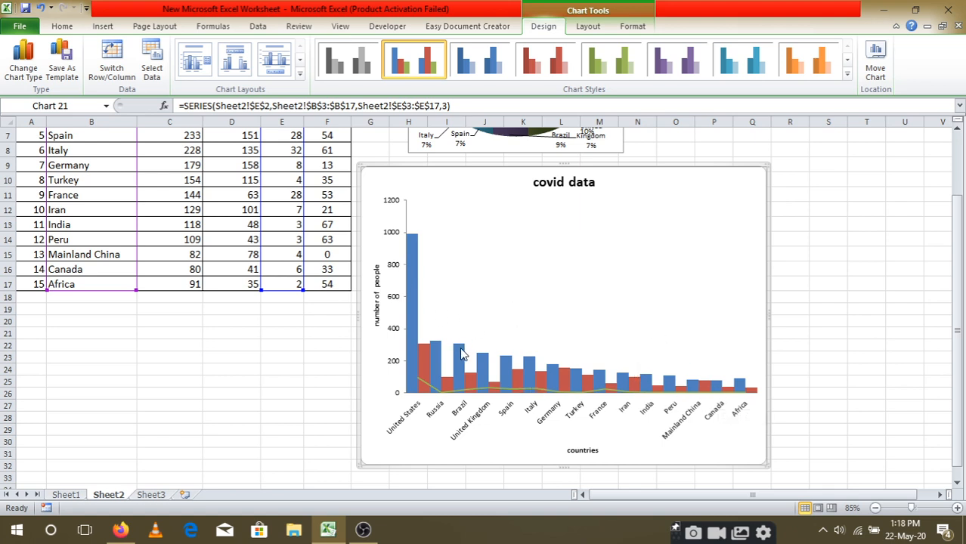
click(424, 345)
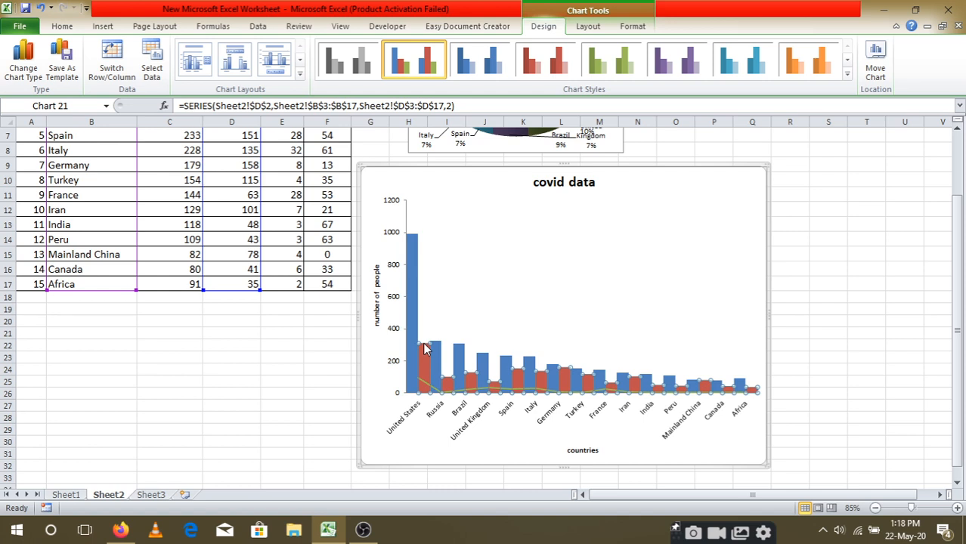
right_click(424, 348)
click(525, 389)
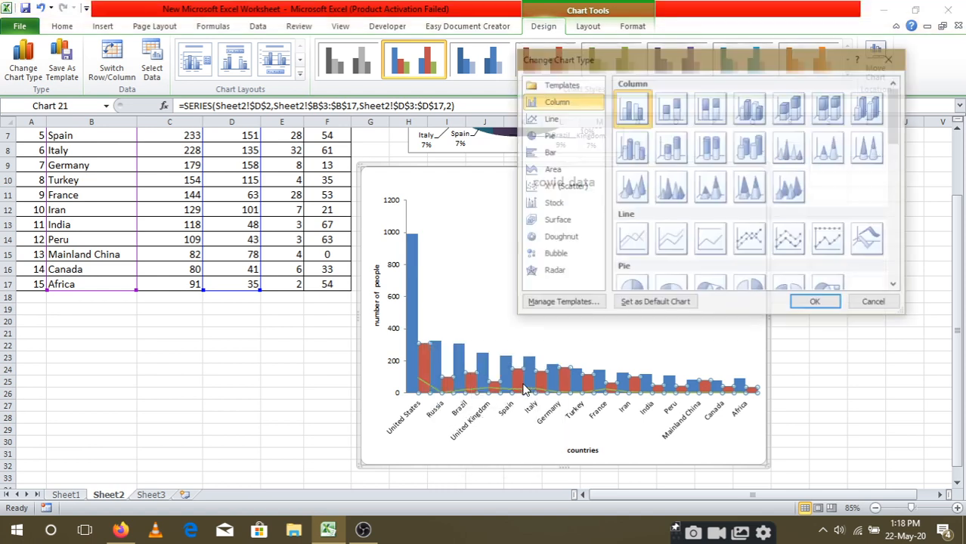
click(640, 240)
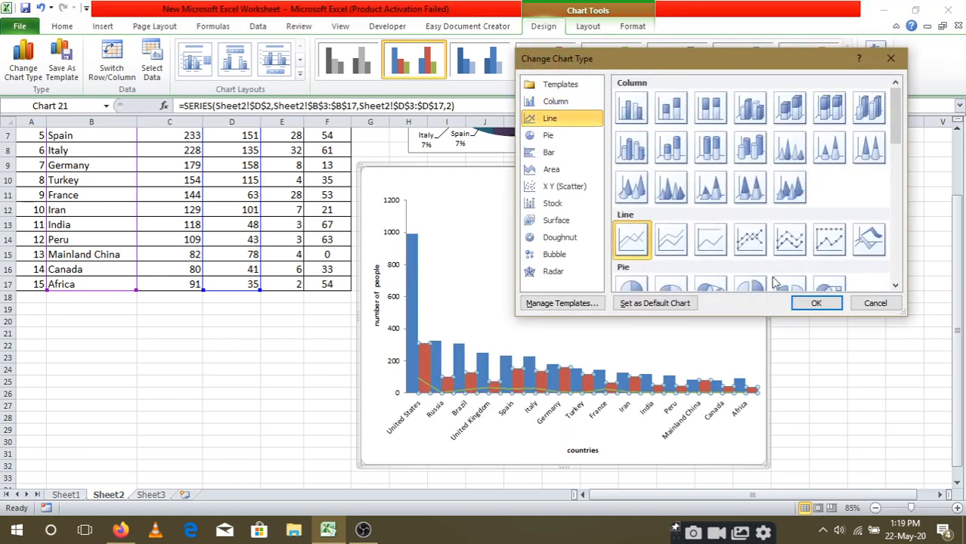
click(816, 303)
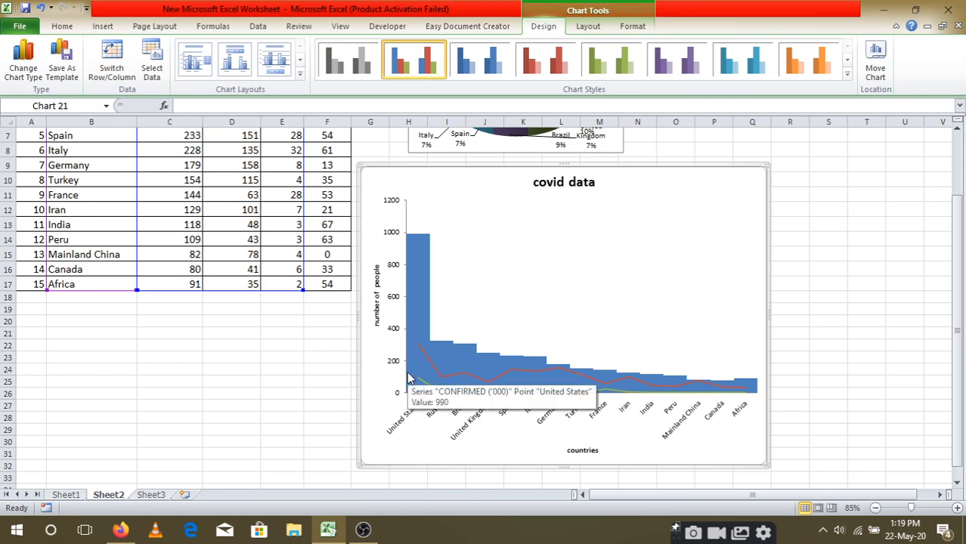
mouse_move(581, 393)
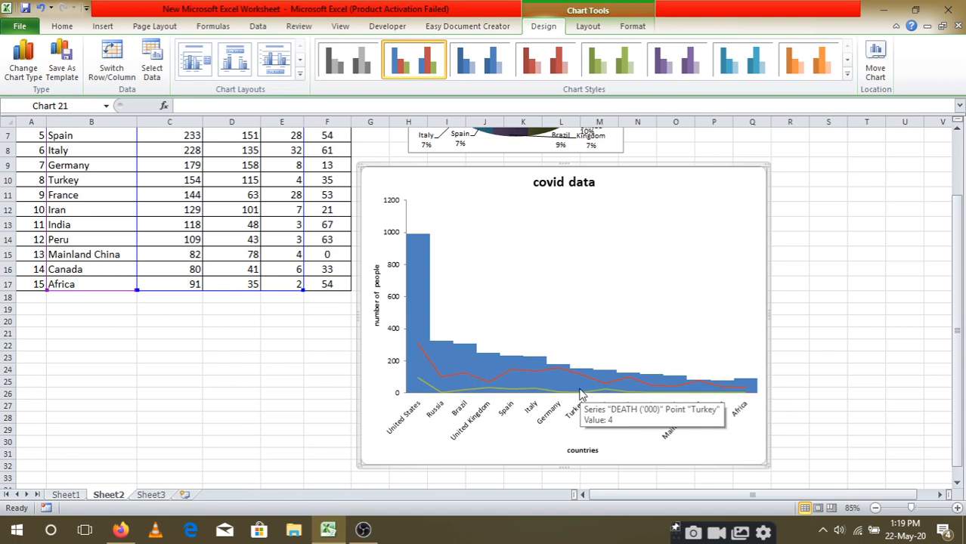
click(579, 392)
Nudge the covid data chart slightly right under the confirmed-cases pie and deselect it
click(549, 317)
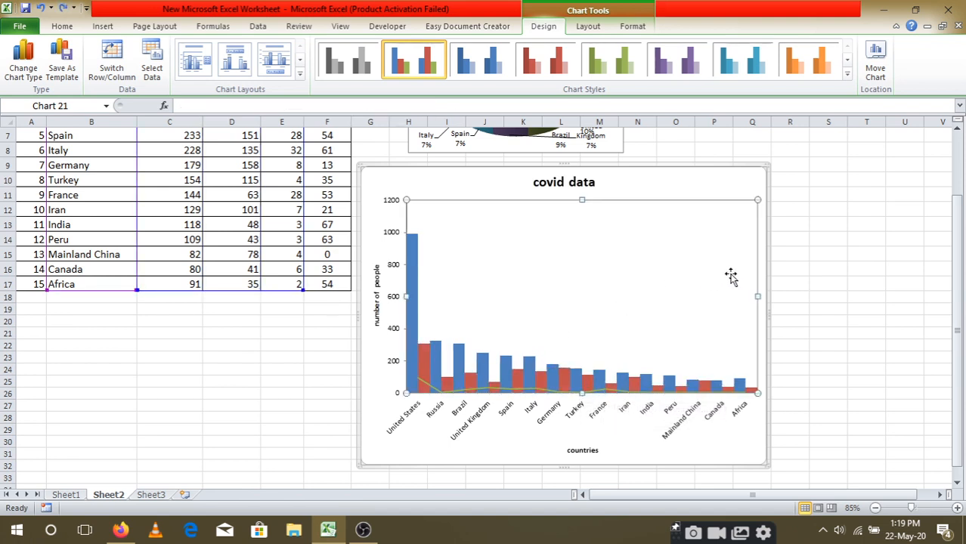
scroll(411, 306, up, 1)
scroll(403, 308, up, 1)
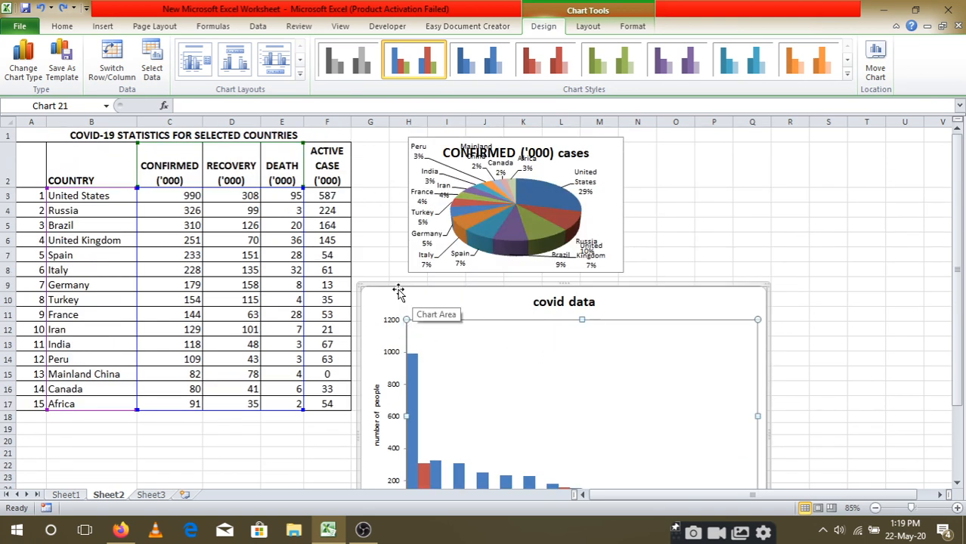
drag(398, 293, 409, 292)
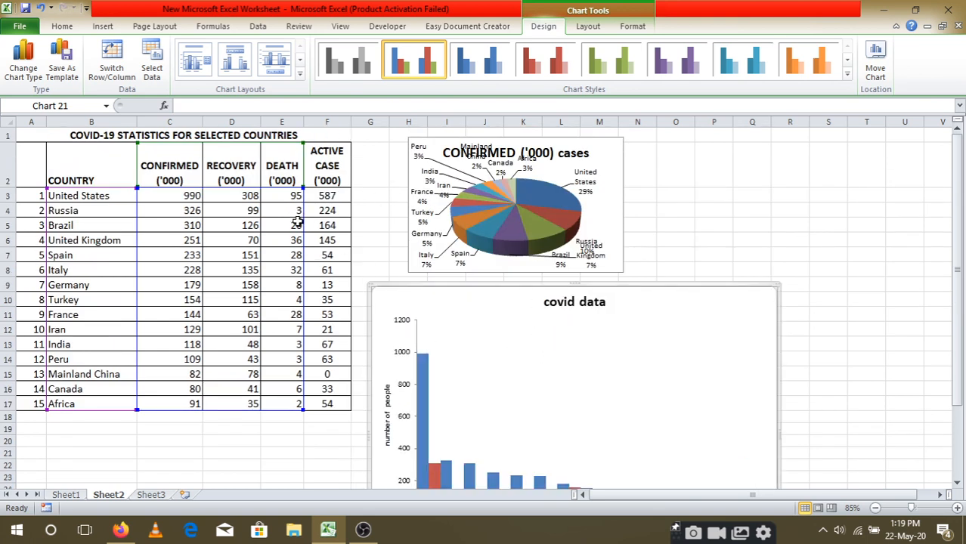
click(231, 463)
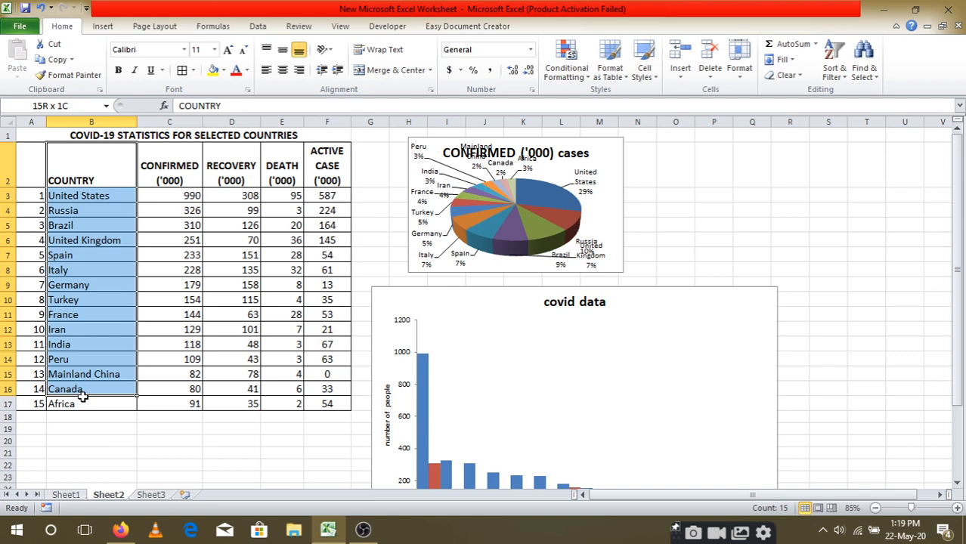
Select the COUNTRY names B2:B17 together with the ACTIVE CASE ('000) values F2:F17
drag(78, 164, 83, 396)
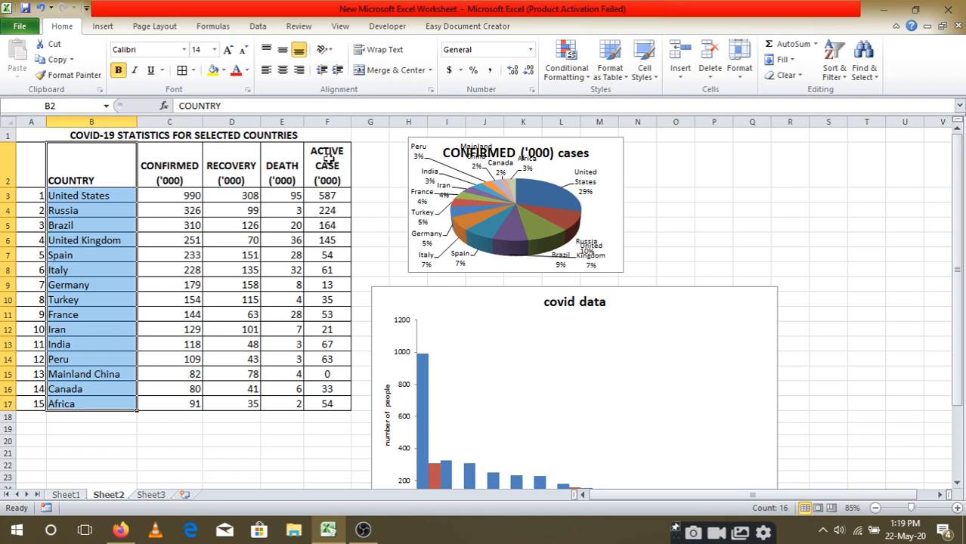
click(79, 253)
drag(79, 180, 97, 403)
ctrl+drag(323, 157, 326, 292)
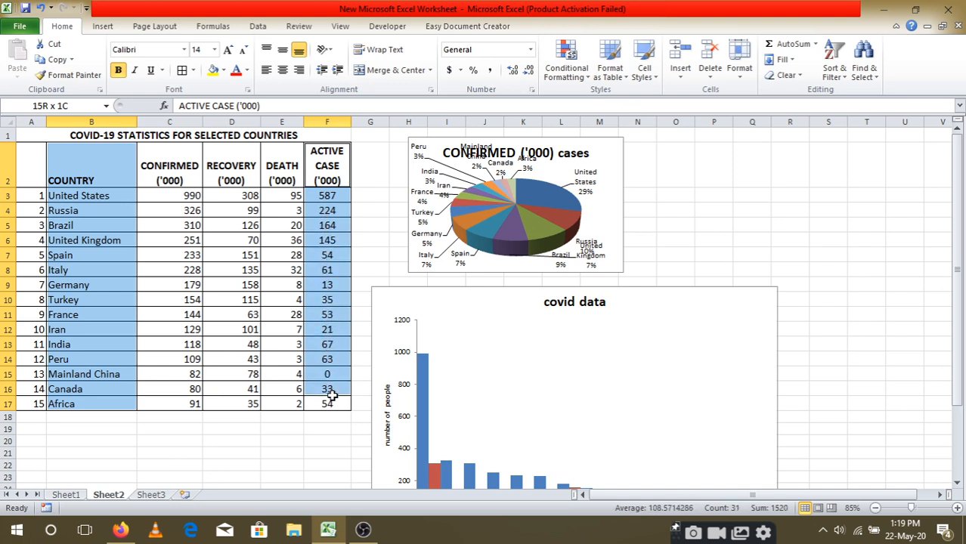
ctrl+drag(327, 292, 332, 404)
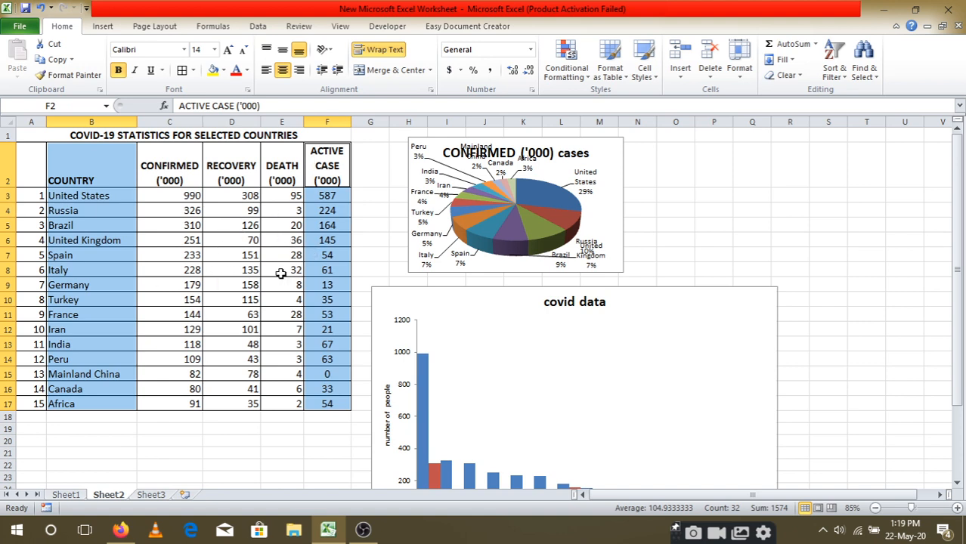
Insert an Exploded Pie of ACTIVE CASE ('000) and drag it right of the confirmed-cases pie
click(106, 27)
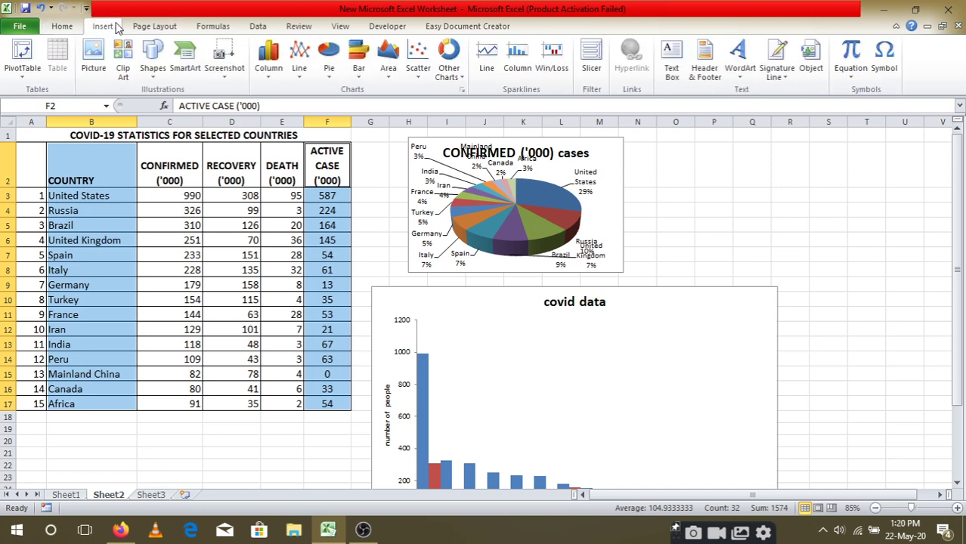
click(329, 70)
click(374, 117)
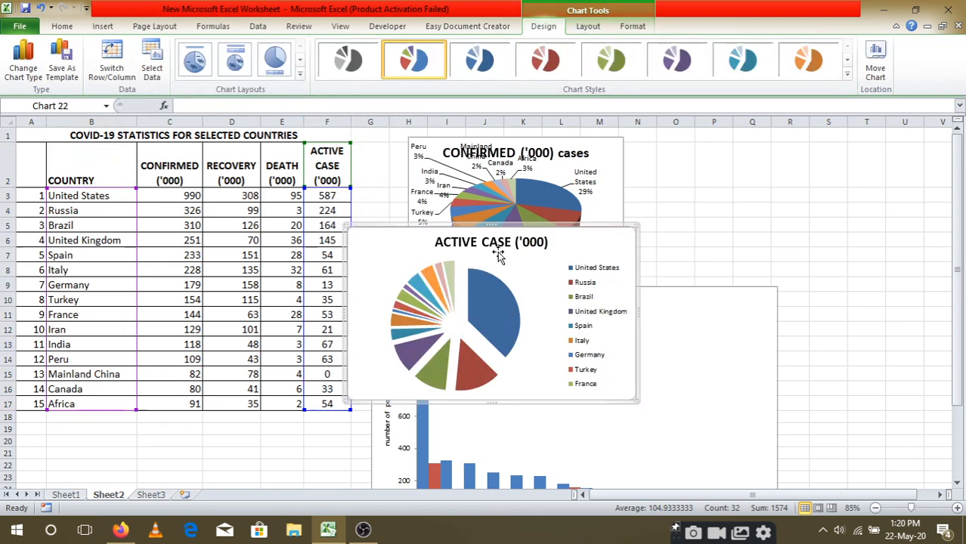
mouse_move(430, 225)
mouse_down()
mouse_move(754, 148)
mouse_move(745, 140)
mouse_up()
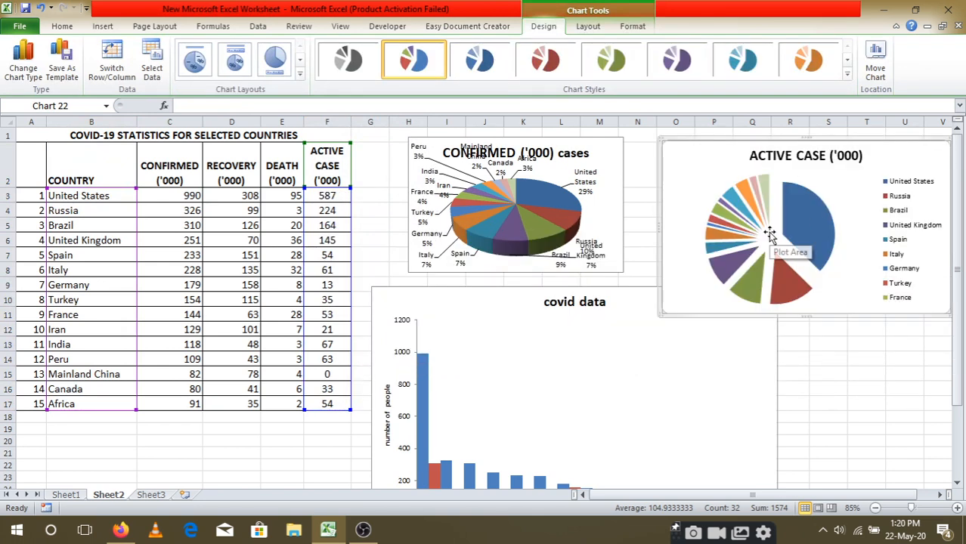